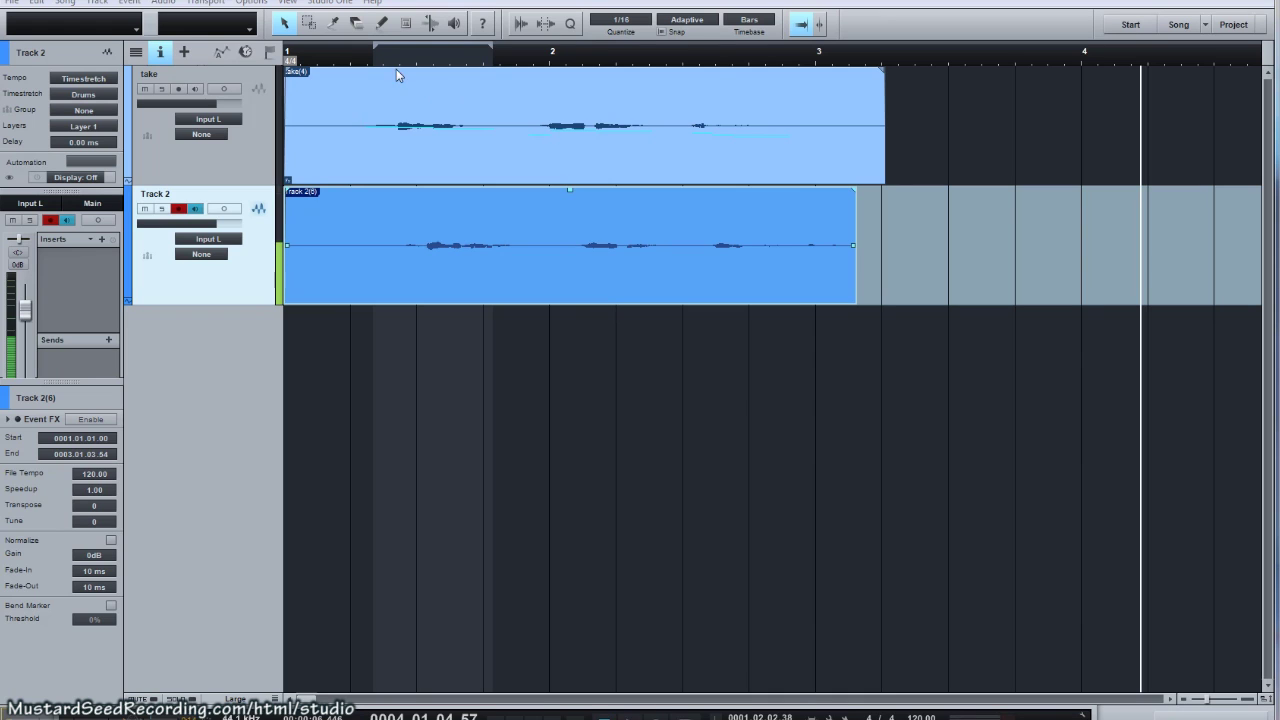
Play both tracks from near the start of bar 1 to compare their timing
click(354, 57)
key(space)
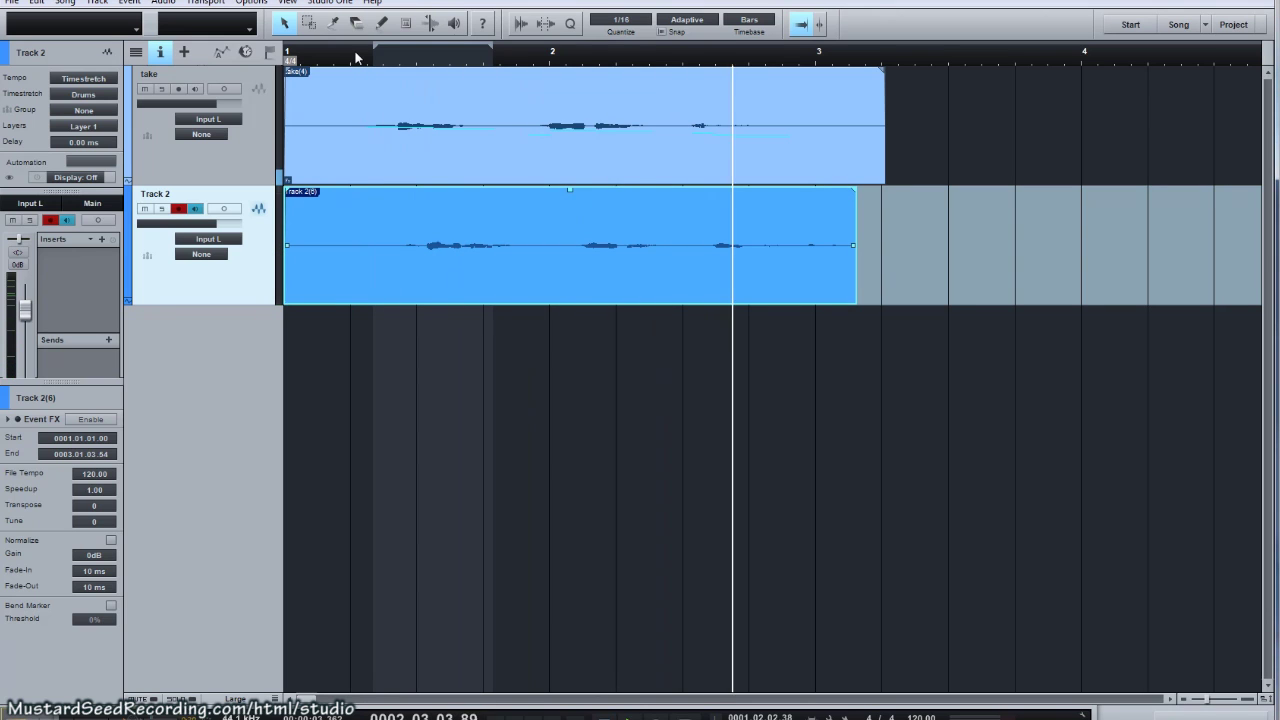
key(space)
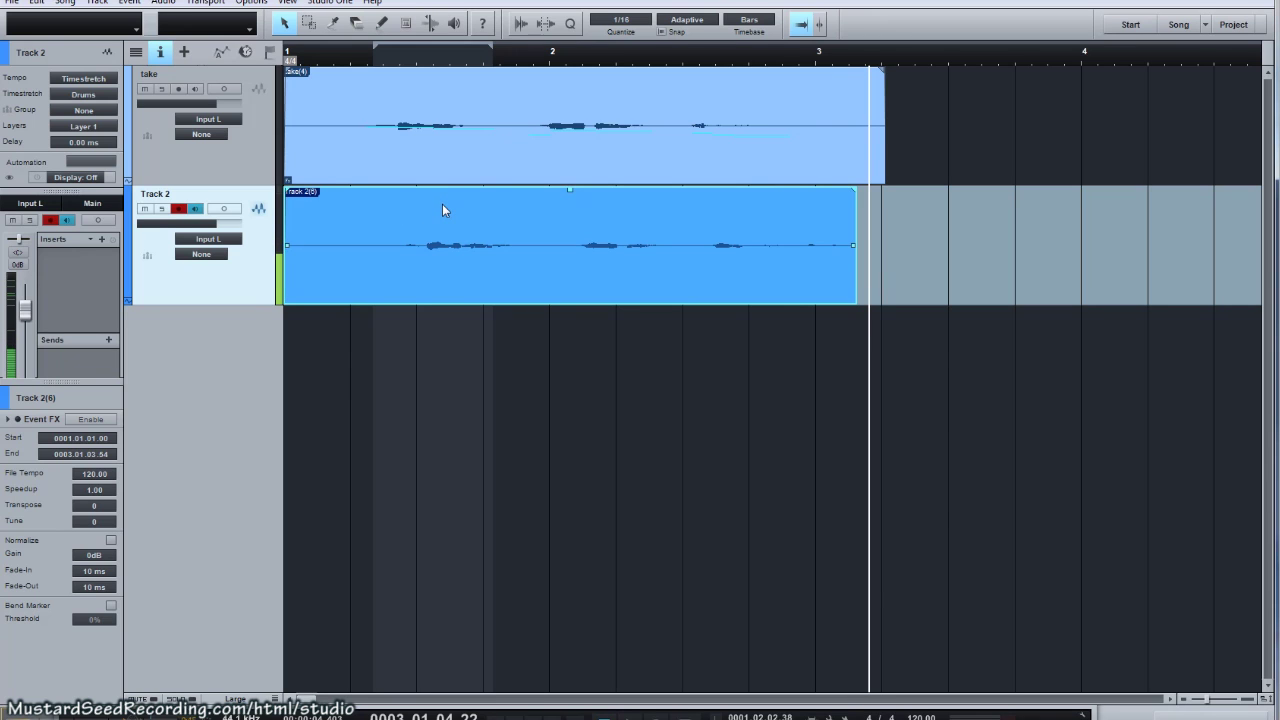
Open the take event in Melodyne and mark the onset of its first note with the playback cursor
click(389, 99)
key(ctrl+m)
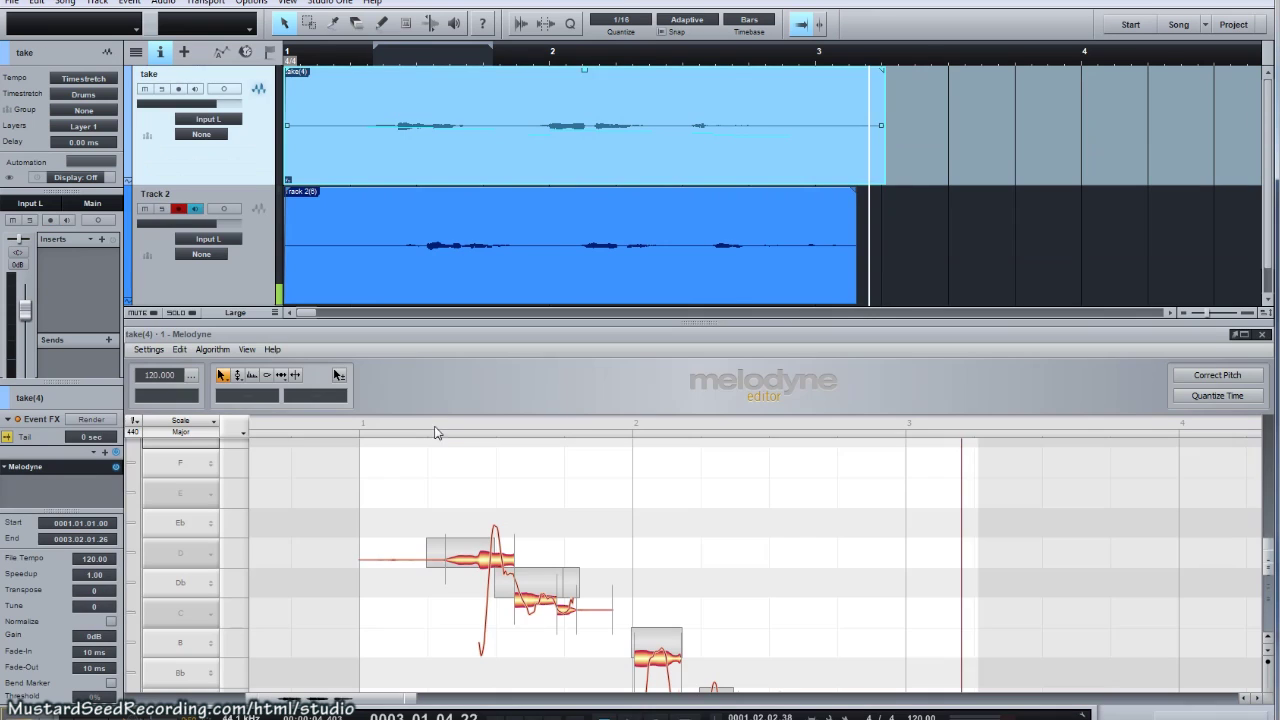
mouse_move(442, 423)
mouse_down()
mouse_move(489, 440)
mouse_move(446, 438)
mouse_move(449, 426)
mouse_up()
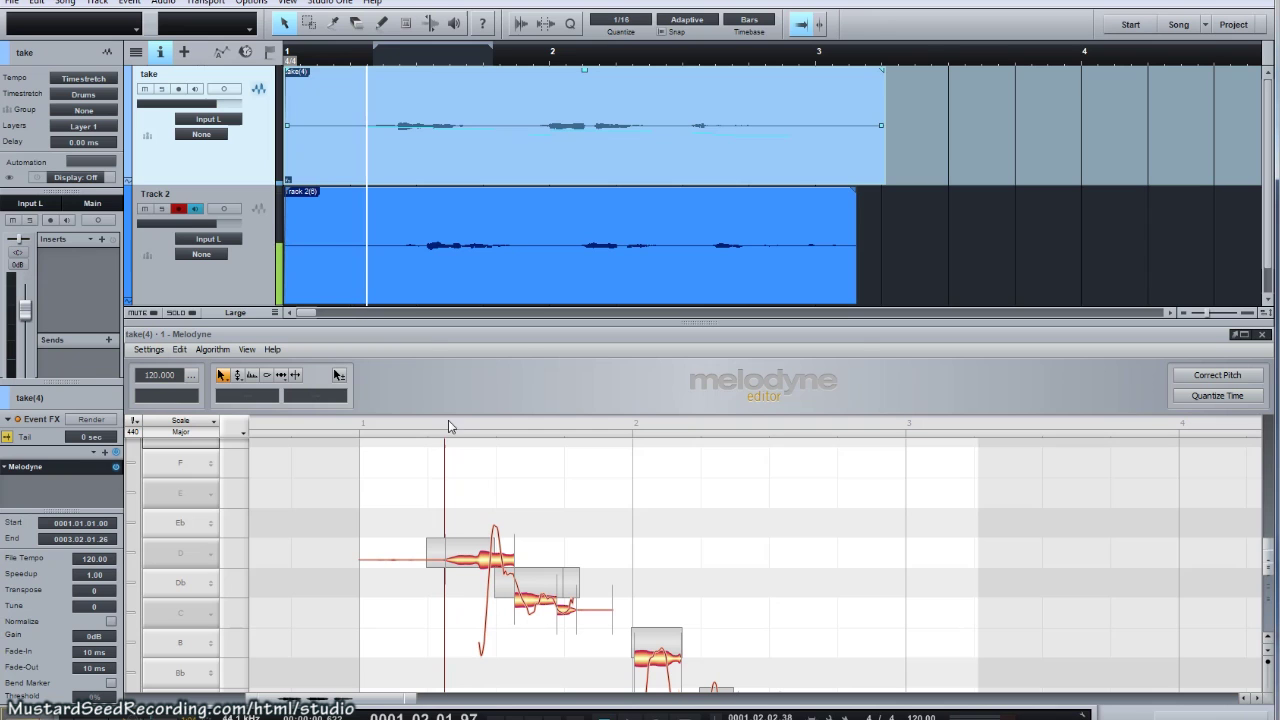
Open the Track 2 event in Melodyne and shift the notes of its first phrase earlier to line up with the cursor
click(395, 266)
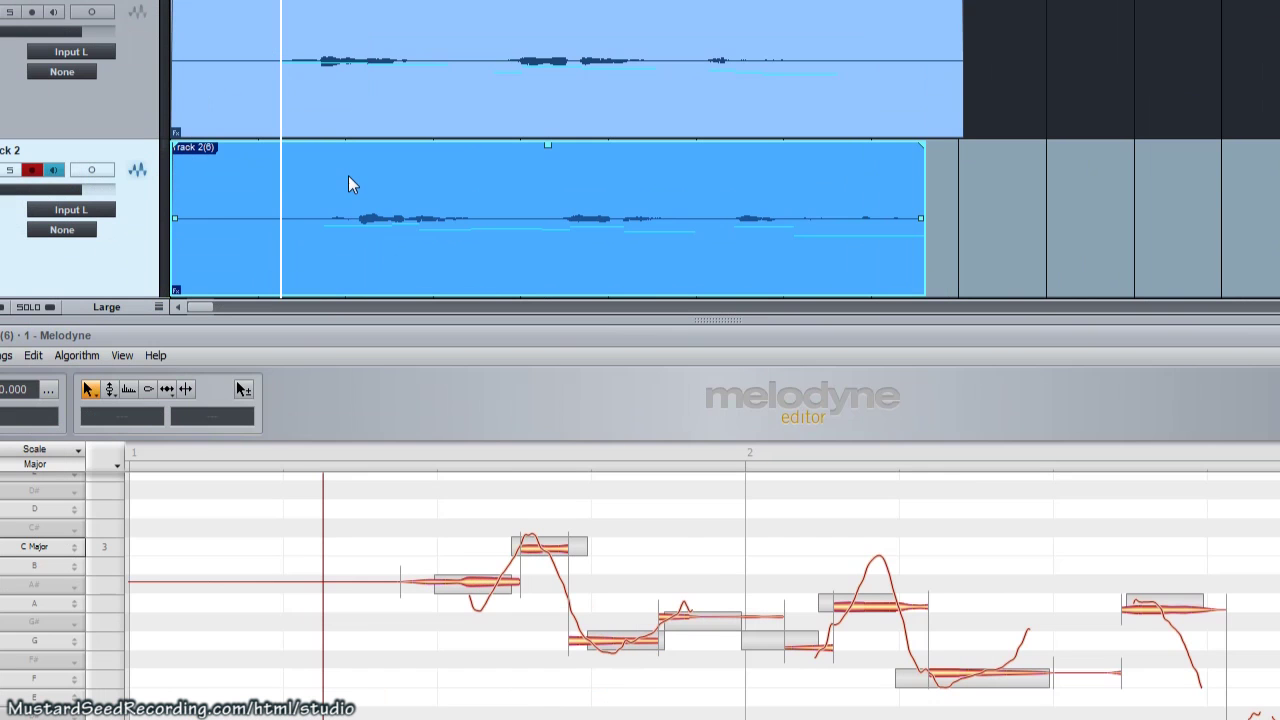
click(476, 588)
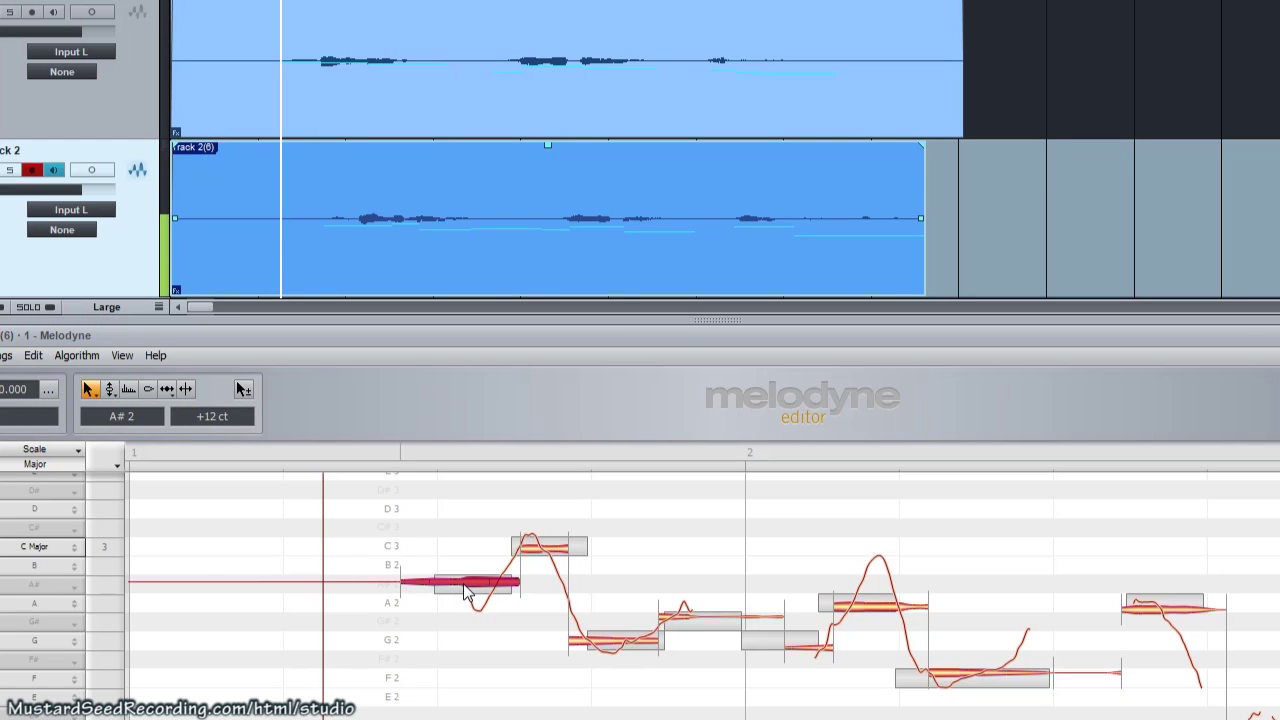
drag(406, 451, 747, 509)
drag(722, 690, 720, 626)
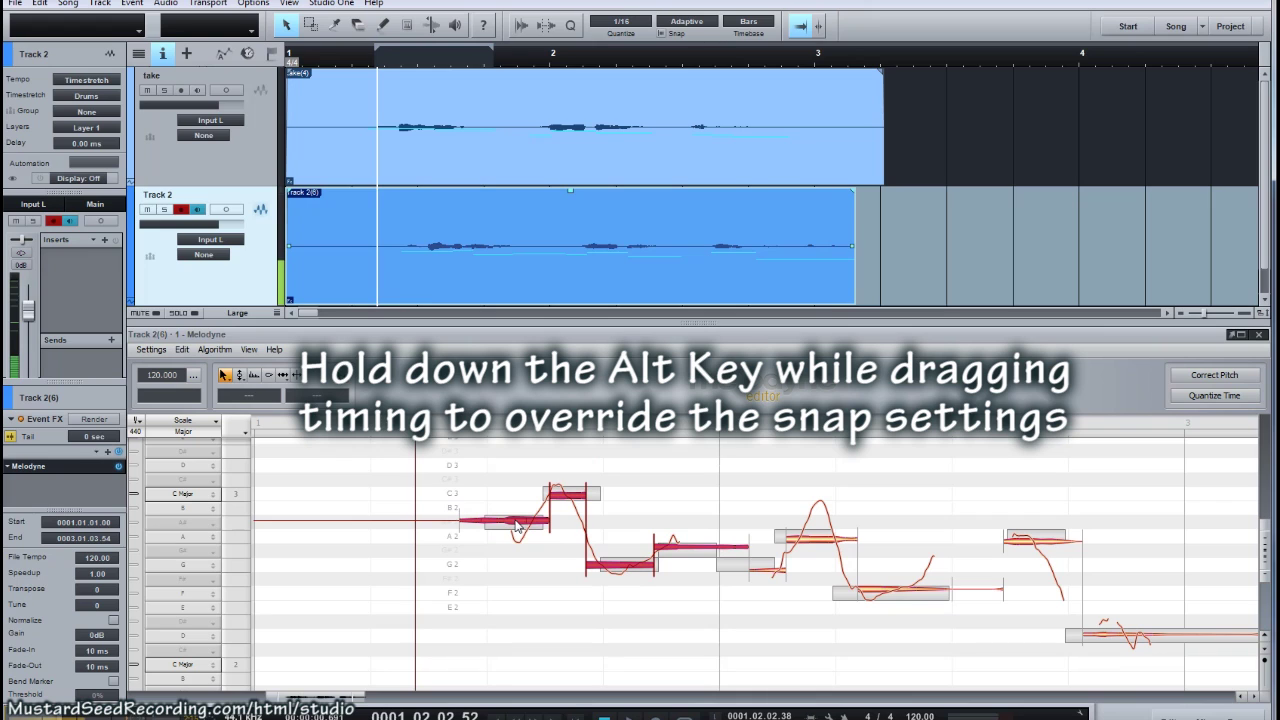
drag(518, 525, 478, 524)
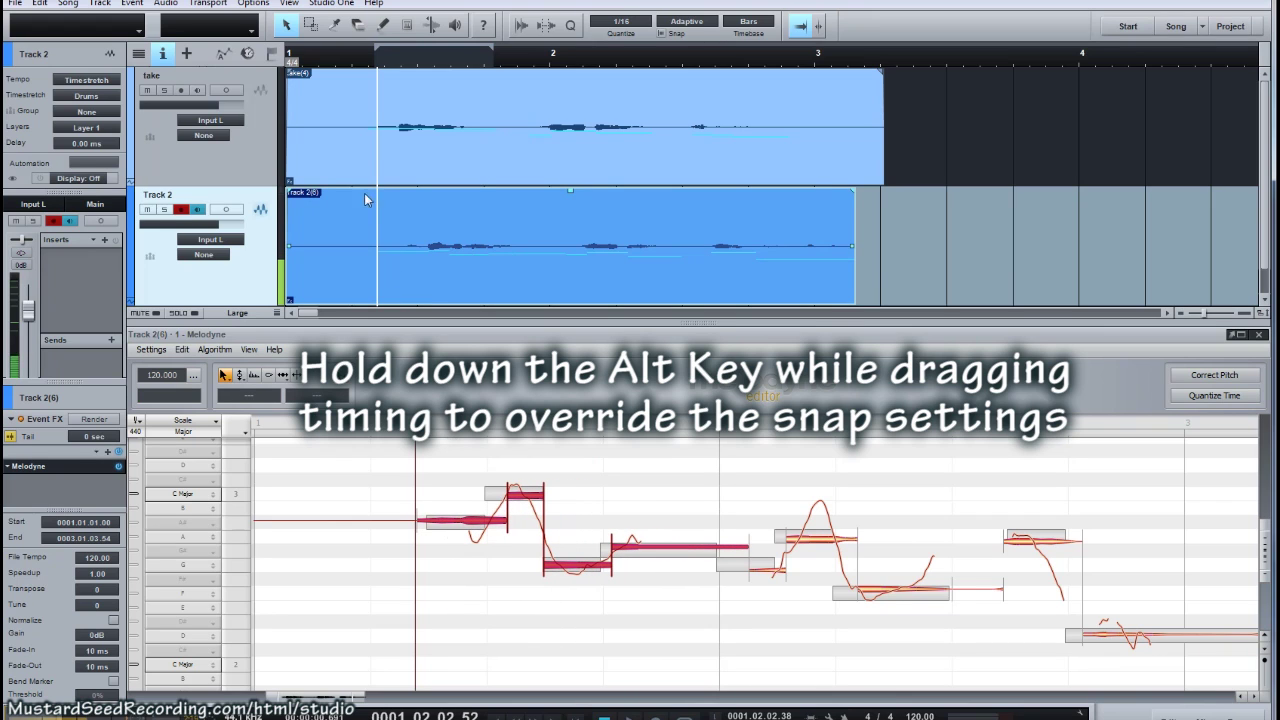
Play both tracks over the shifted first phrase to check its timing against the take track
click(368, 49)
key(space)
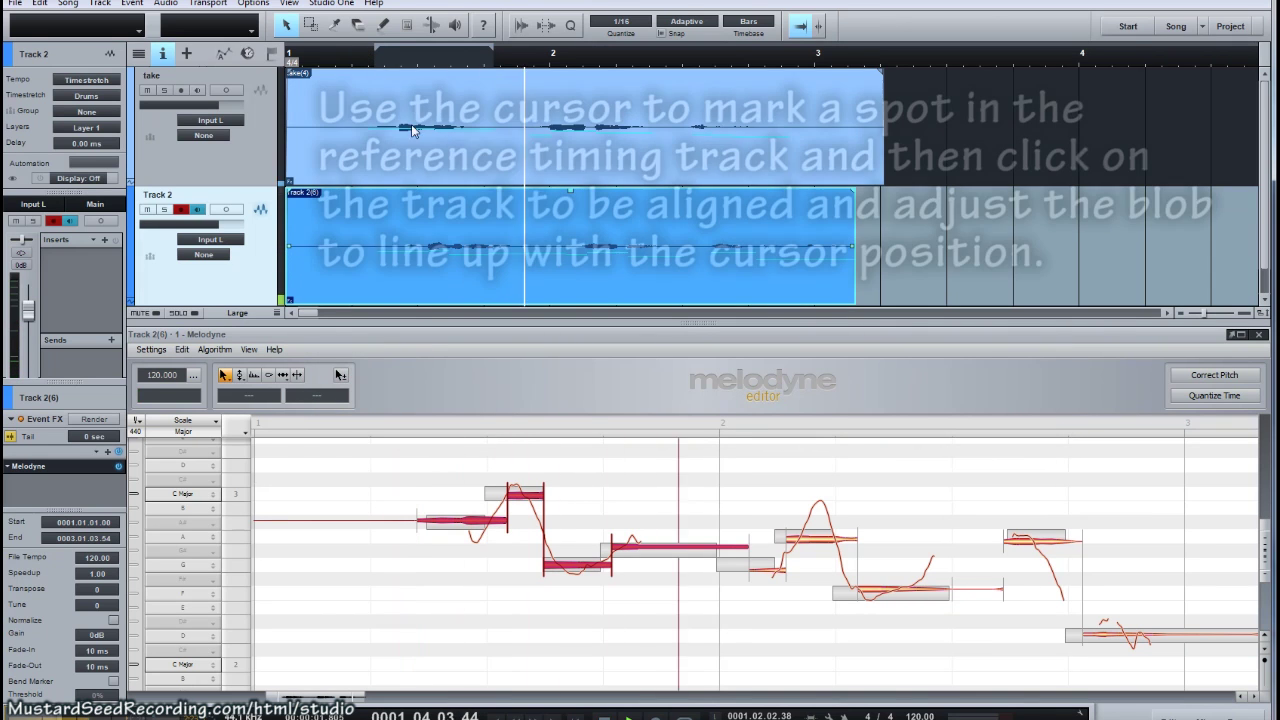
click(421, 425)
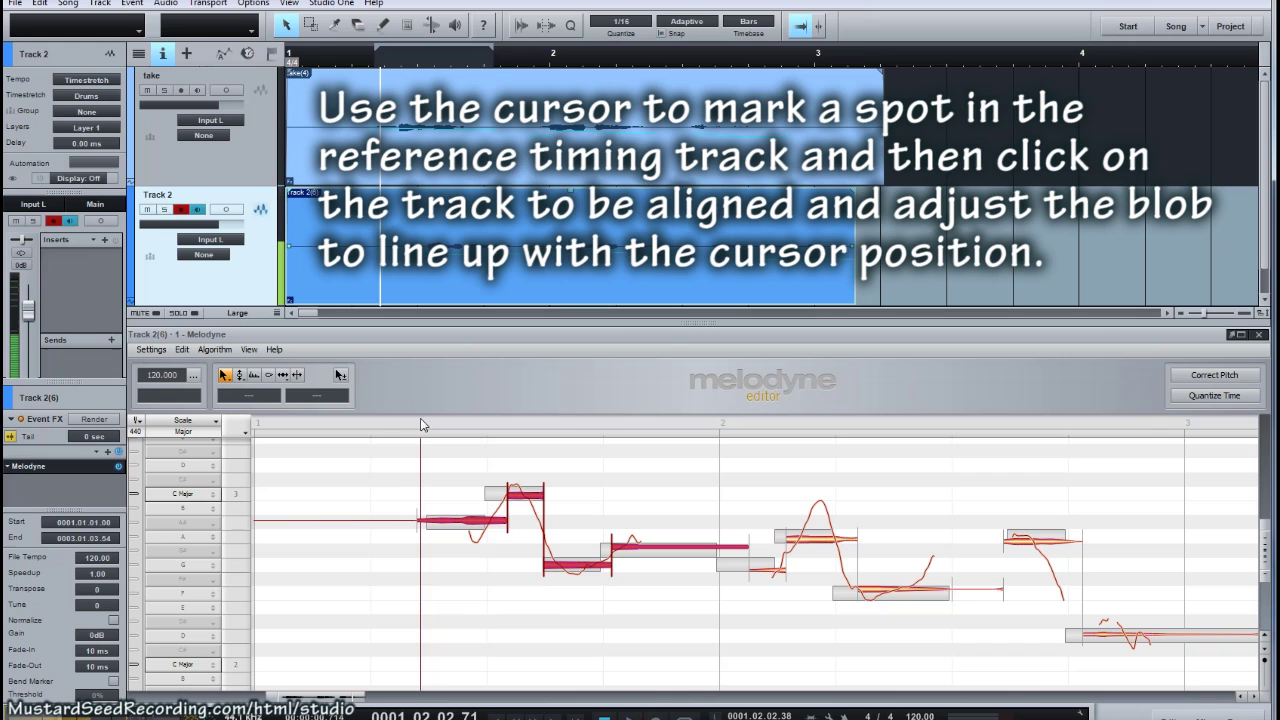
Mark a reference point inside the take event's first note and add a time handle to Track 2's first note with the Time-Handle Tool
click(401, 110)
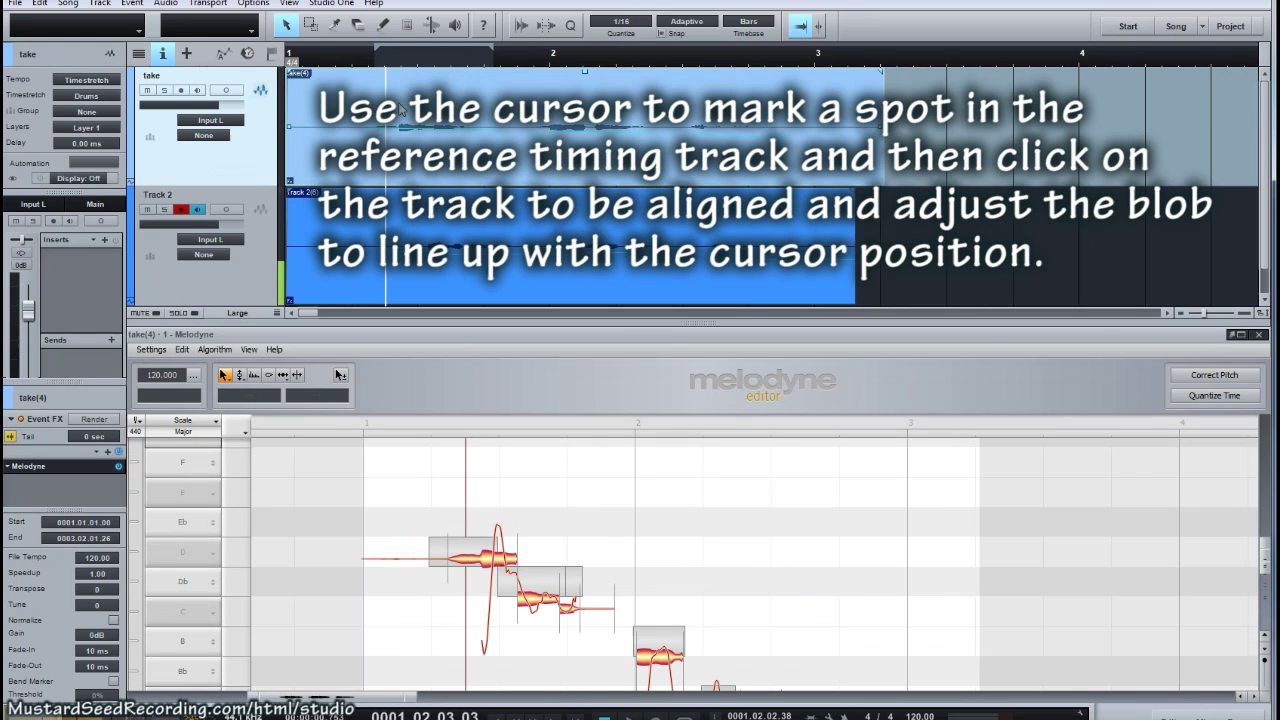
drag(473, 424, 483, 422)
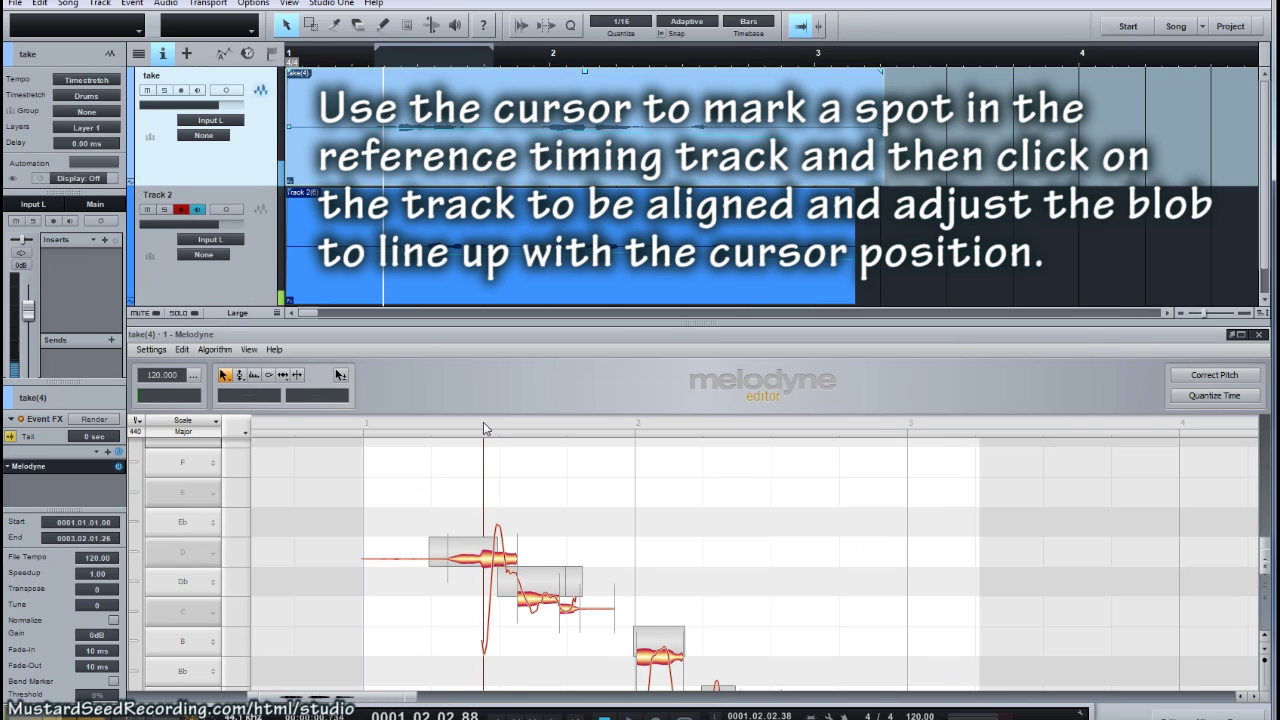
click(420, 285)
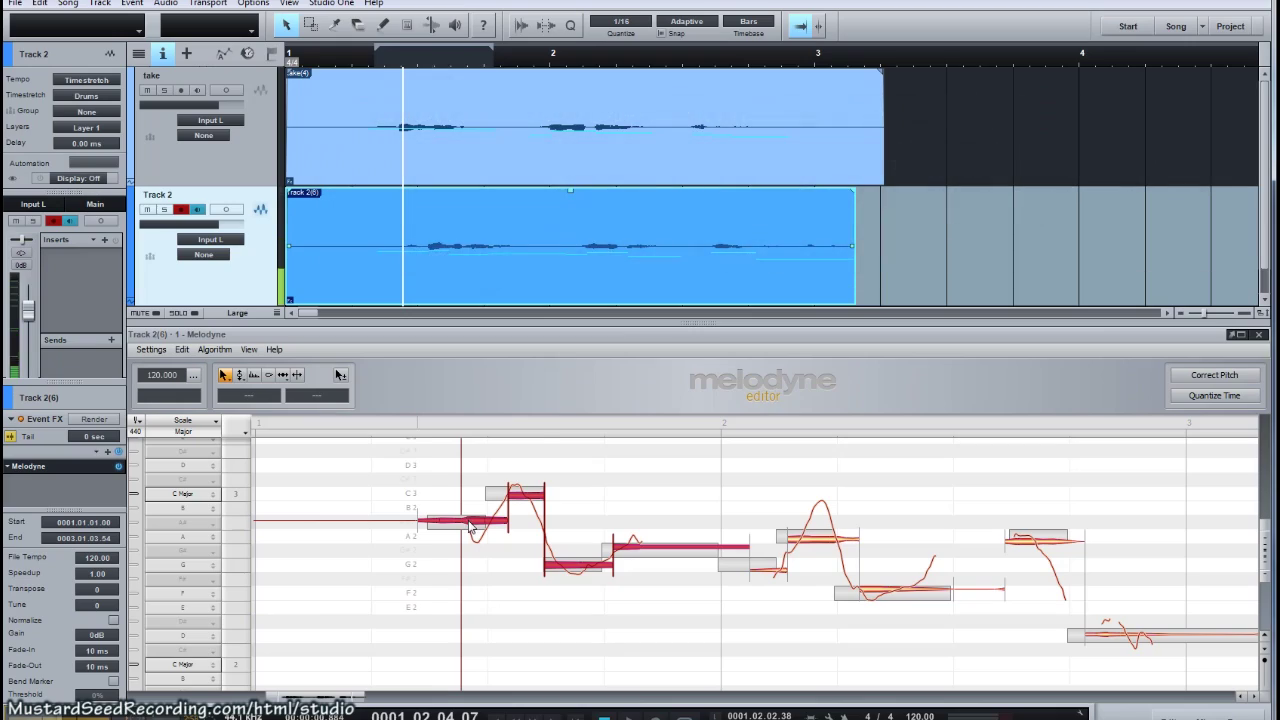
right_click(466, 522)
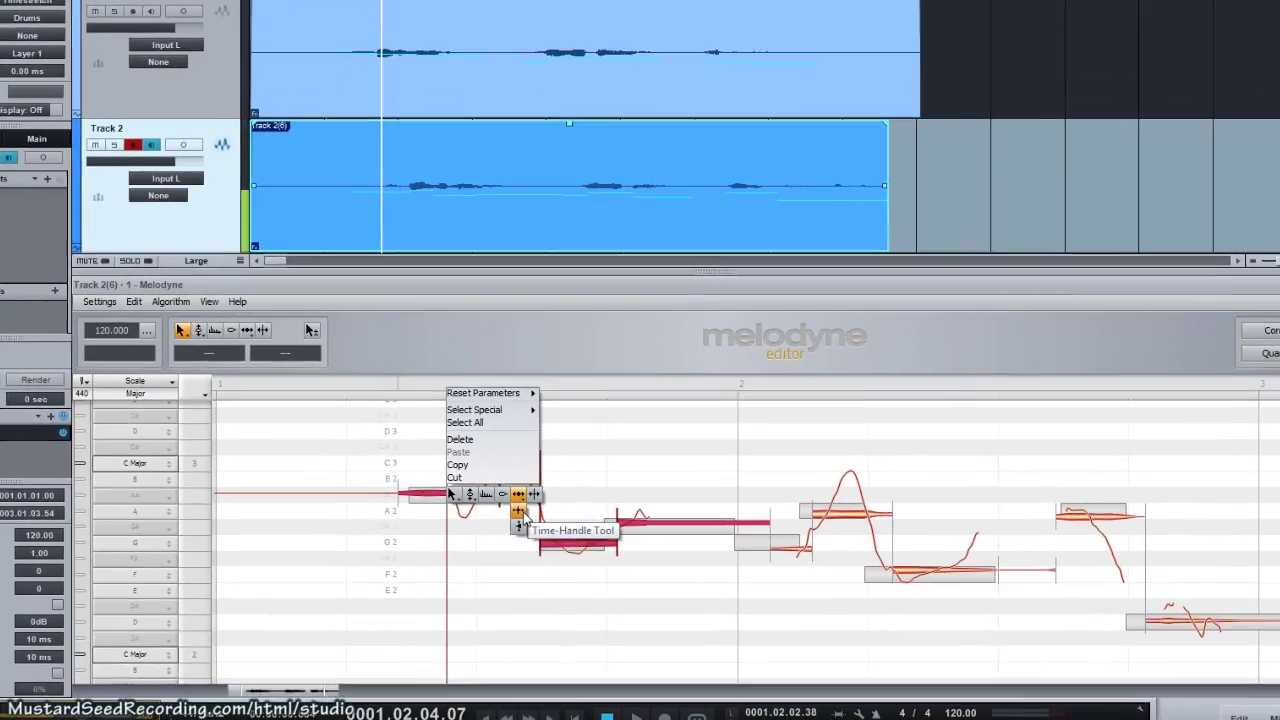
click(525, 521)
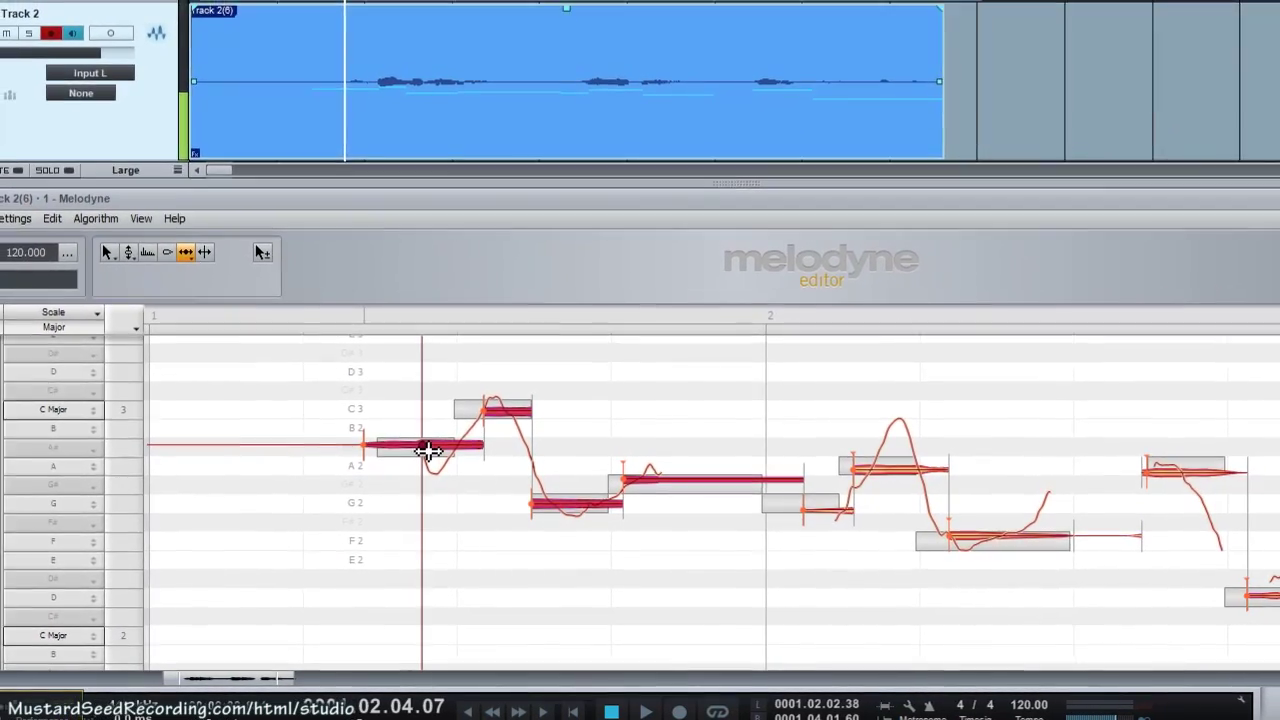
drag(370, 329, 467, 405)
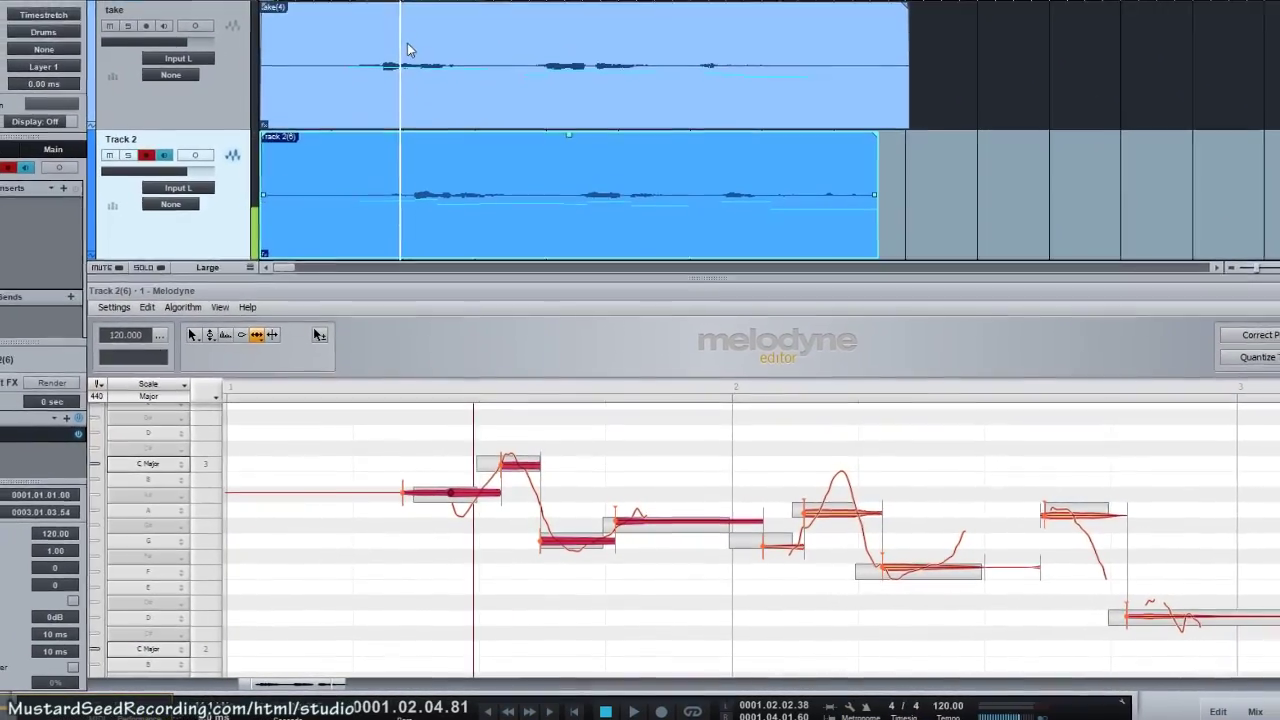
Mark the second onset in the take event and pull the start of Track 2's C3 note earlier to the cursor
click(402, 36)
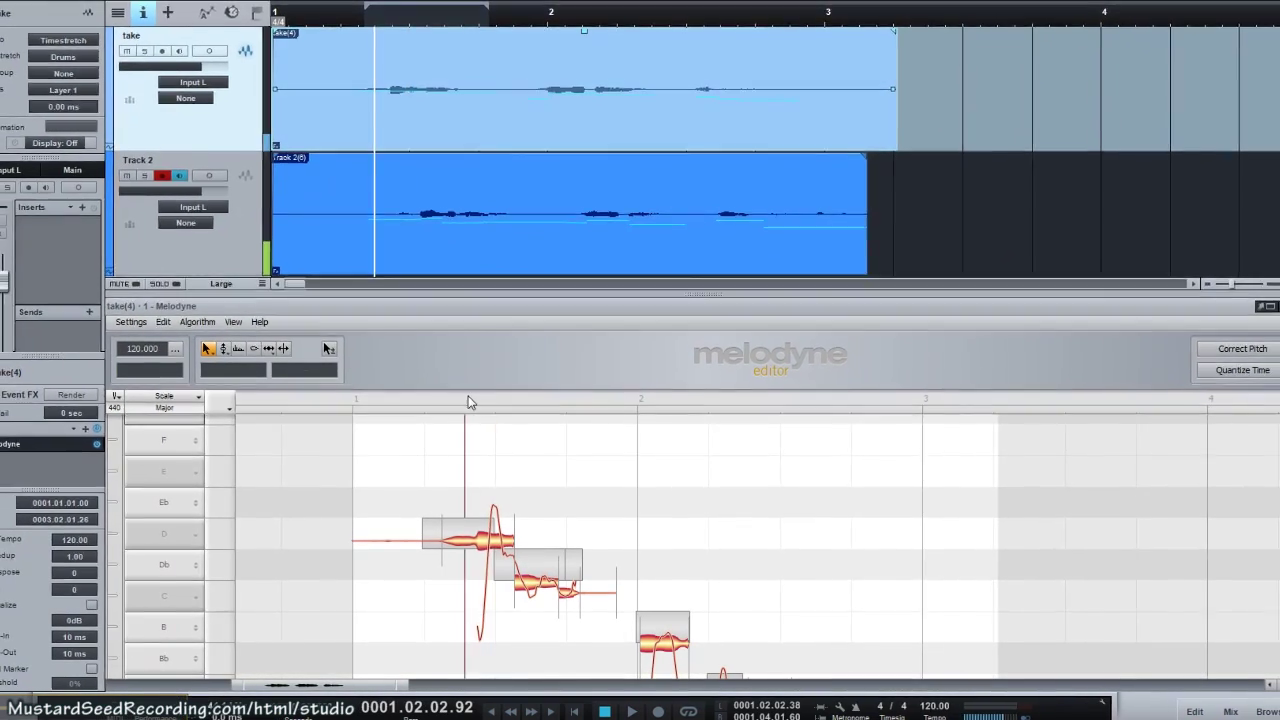
mouse_move(496, 408)
mouse_down()
mouse_move(505, 418)
mouse_move(478, 421)
mouse_move(497, 421)
mouse_up()
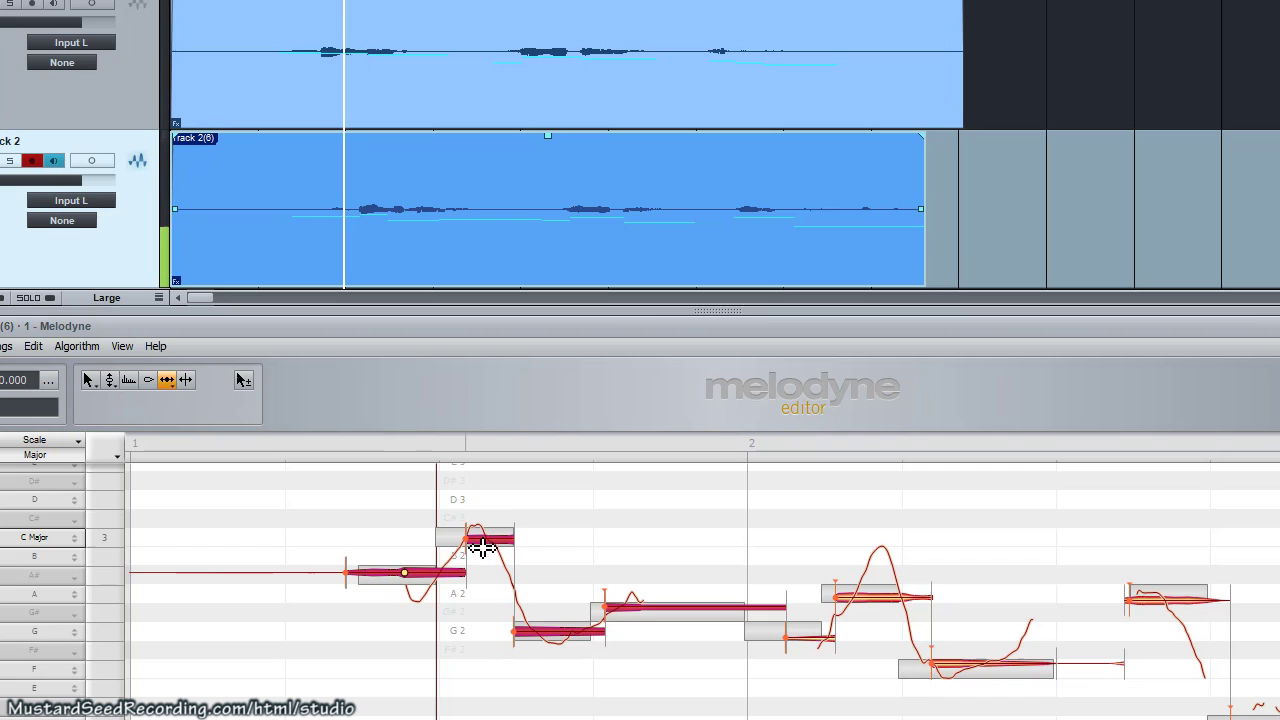
right_click(482, 546)
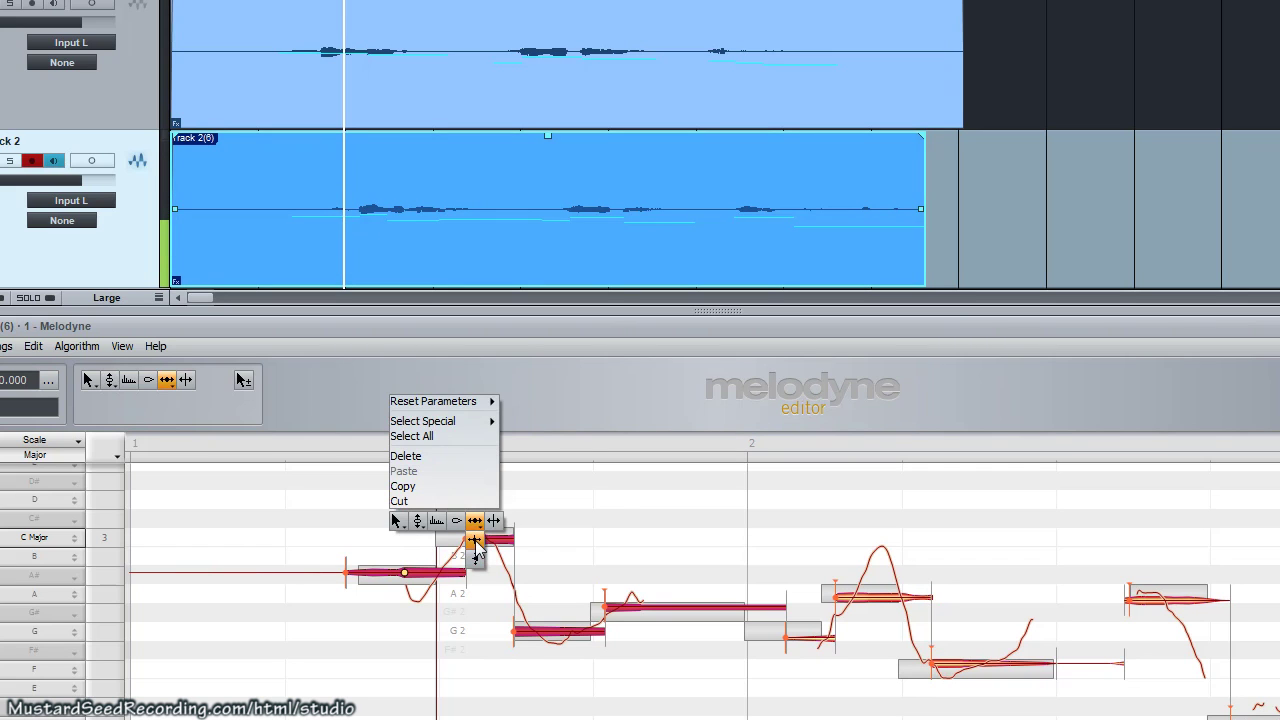
click(475, 542)
click(486, 546)
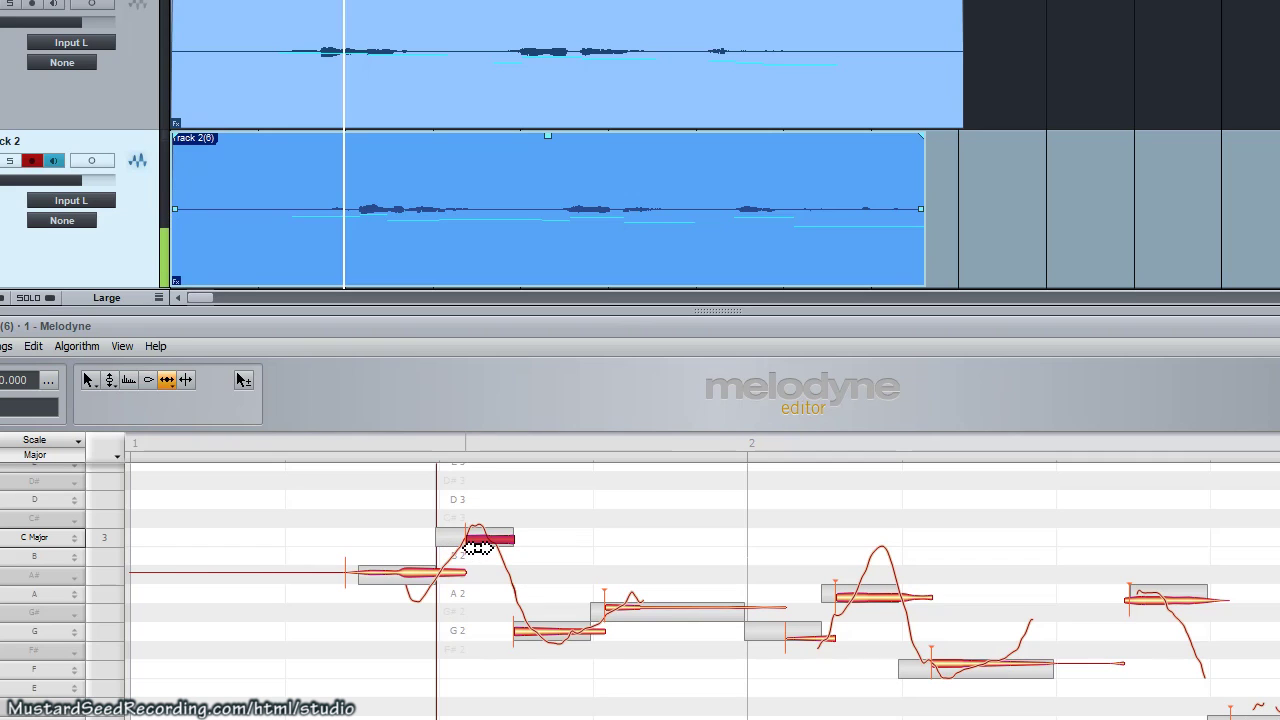
drag(478, 546, 444, 546)
Play and scrub both events around the adjusted first phrase to compare Track 2's note timing with the take
click(348, 440)
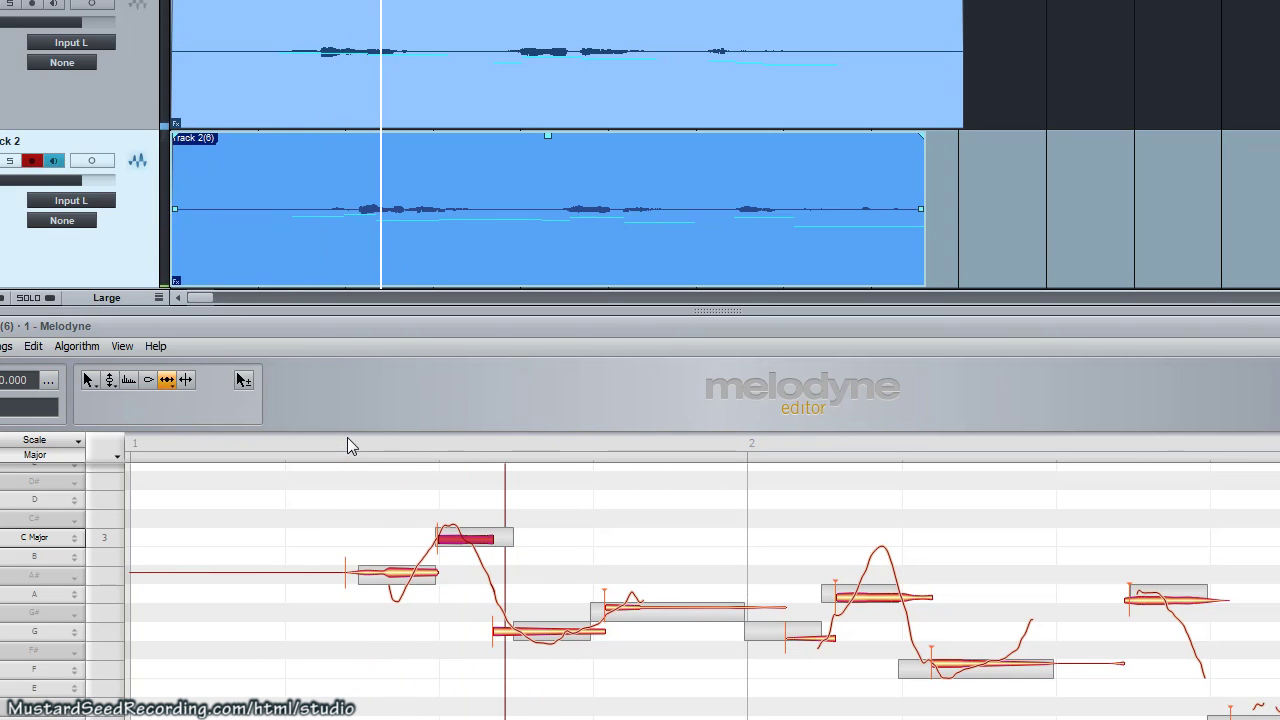
key(space)
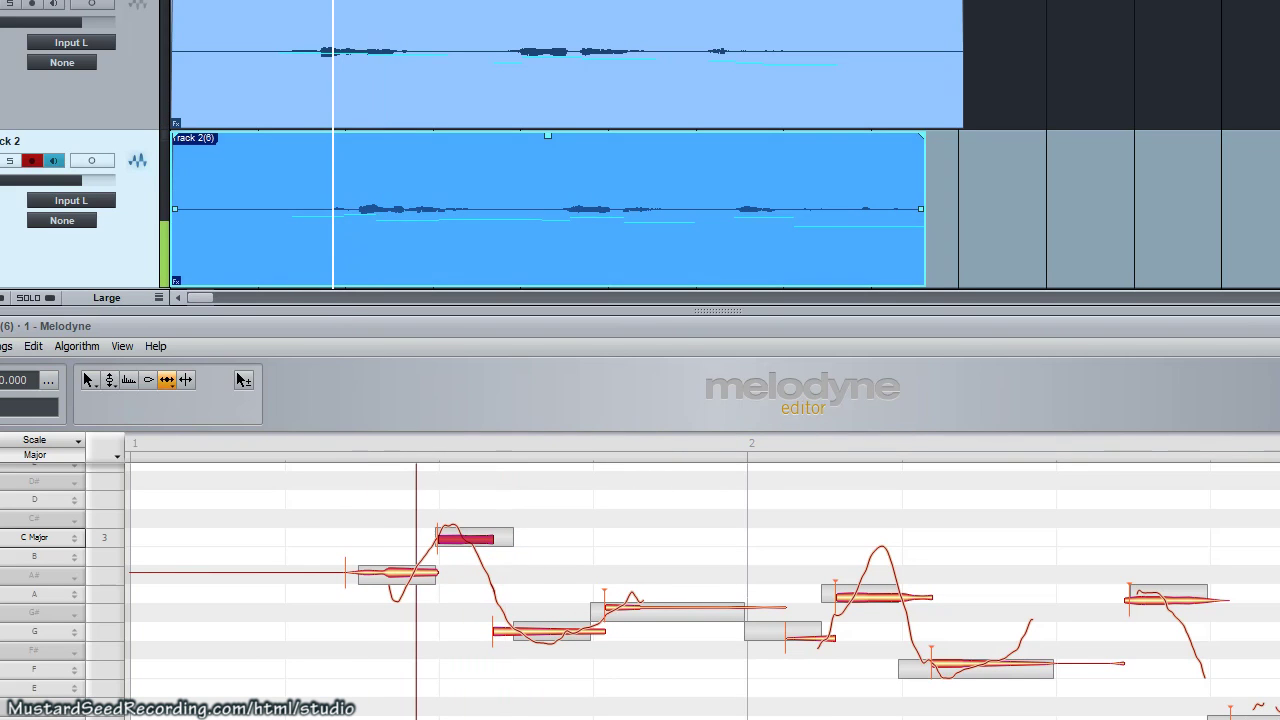
click(357, 86)
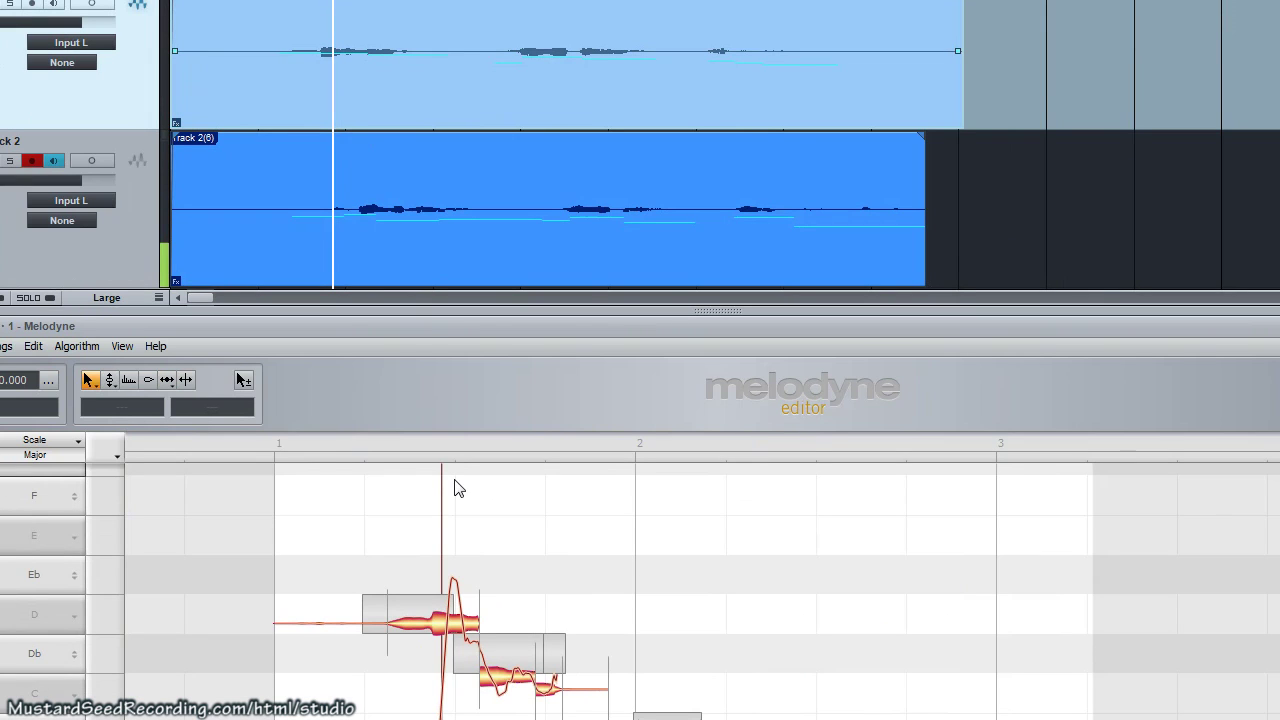
drag(438, 457, 467, 451)
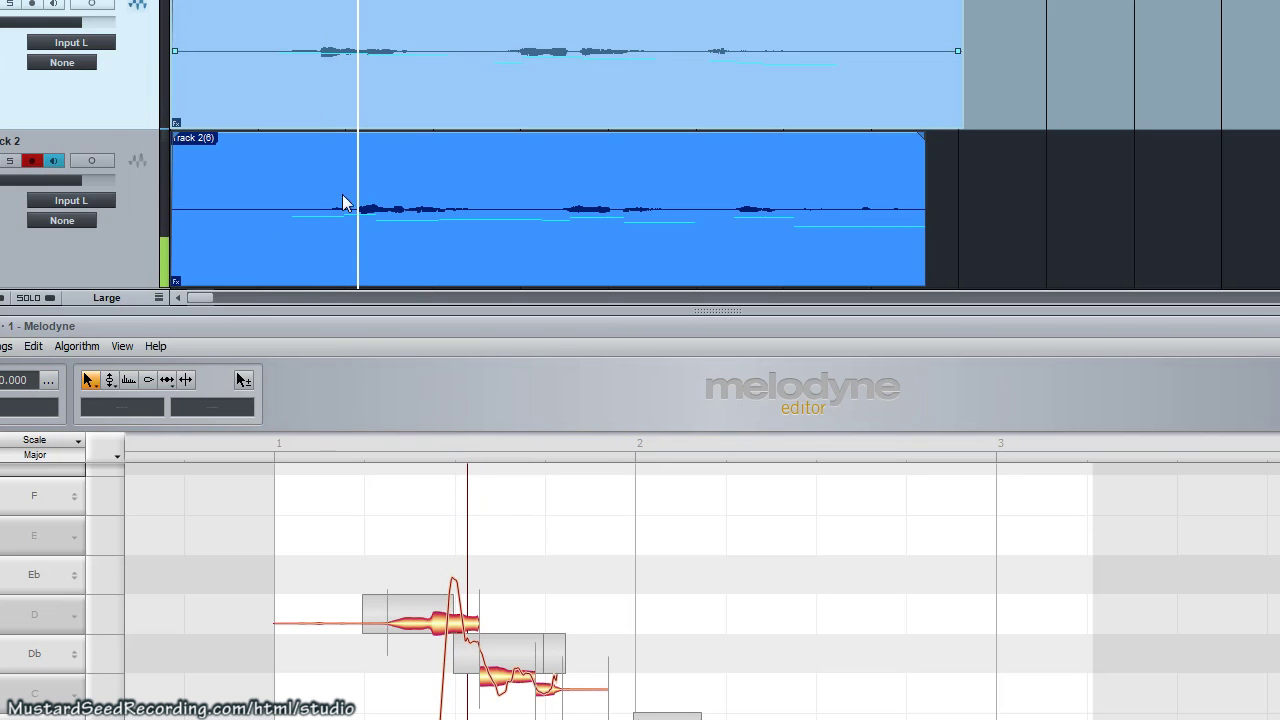
click(389, 240)
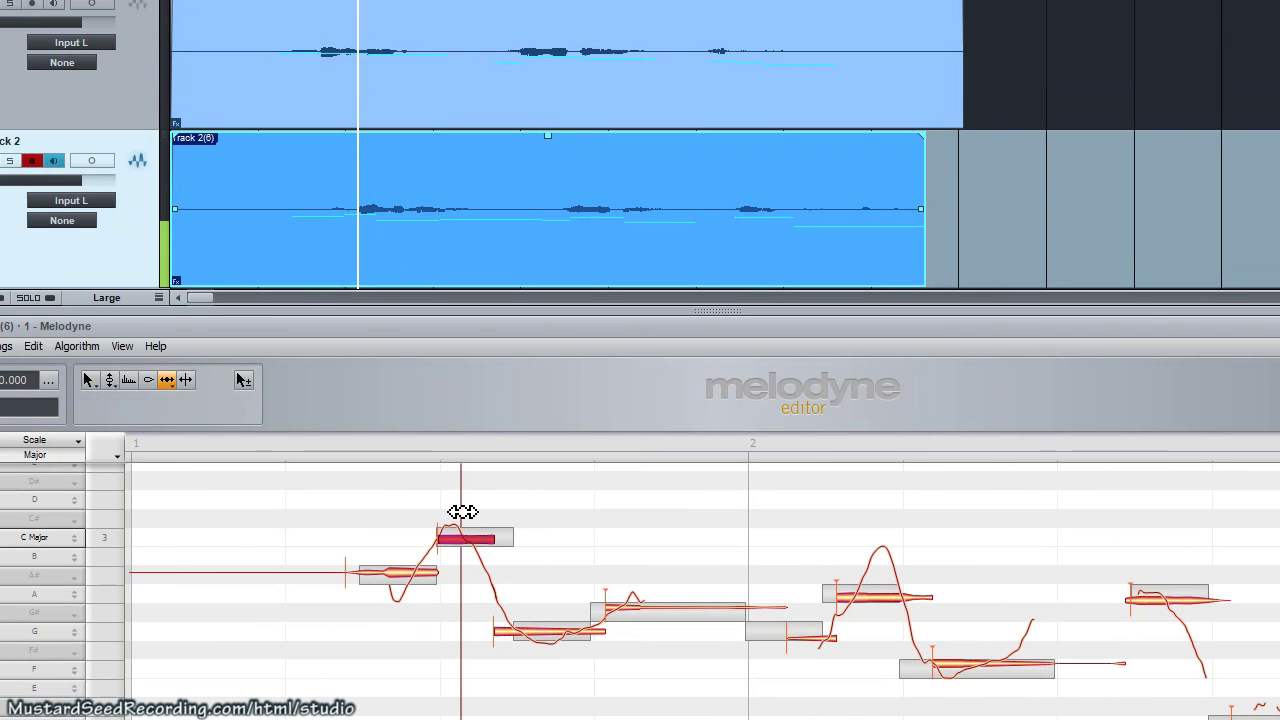
drag(454, 441, 469, 441)
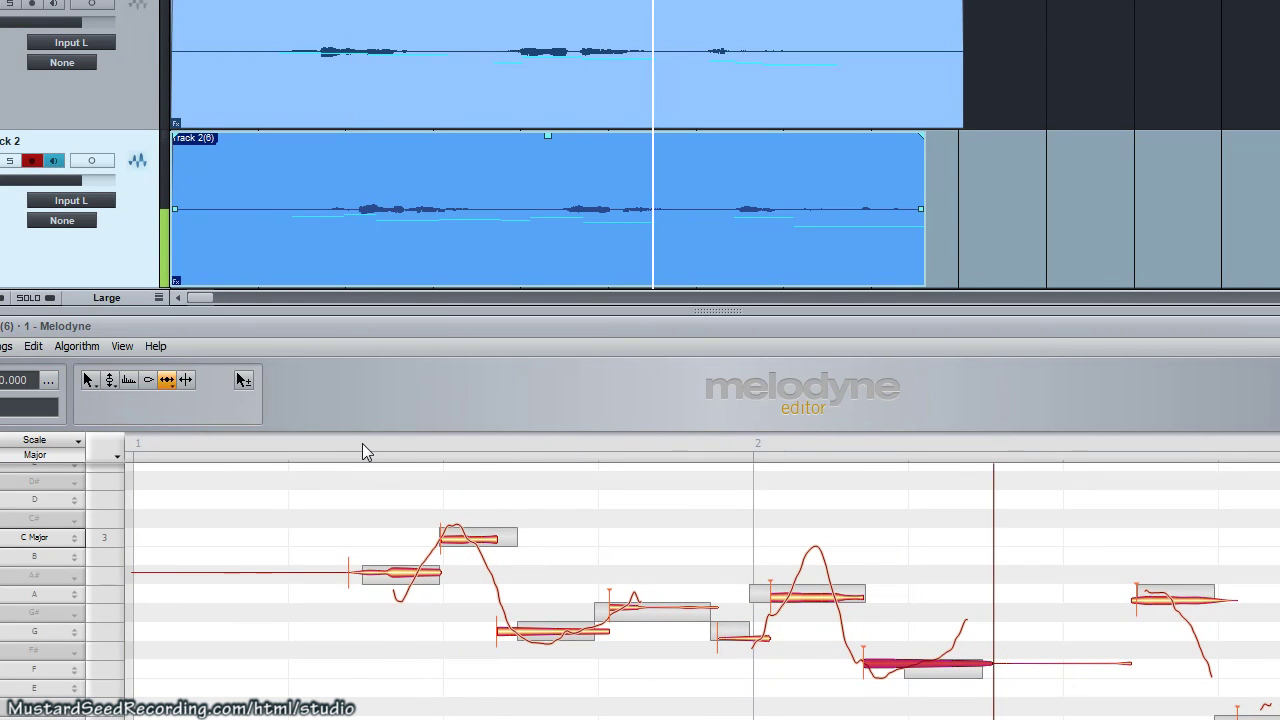
Mark the final phrase's onset with the cursor and move Track 2's last two notes earlier to line up with it
drag(360, 442, 408, 449)
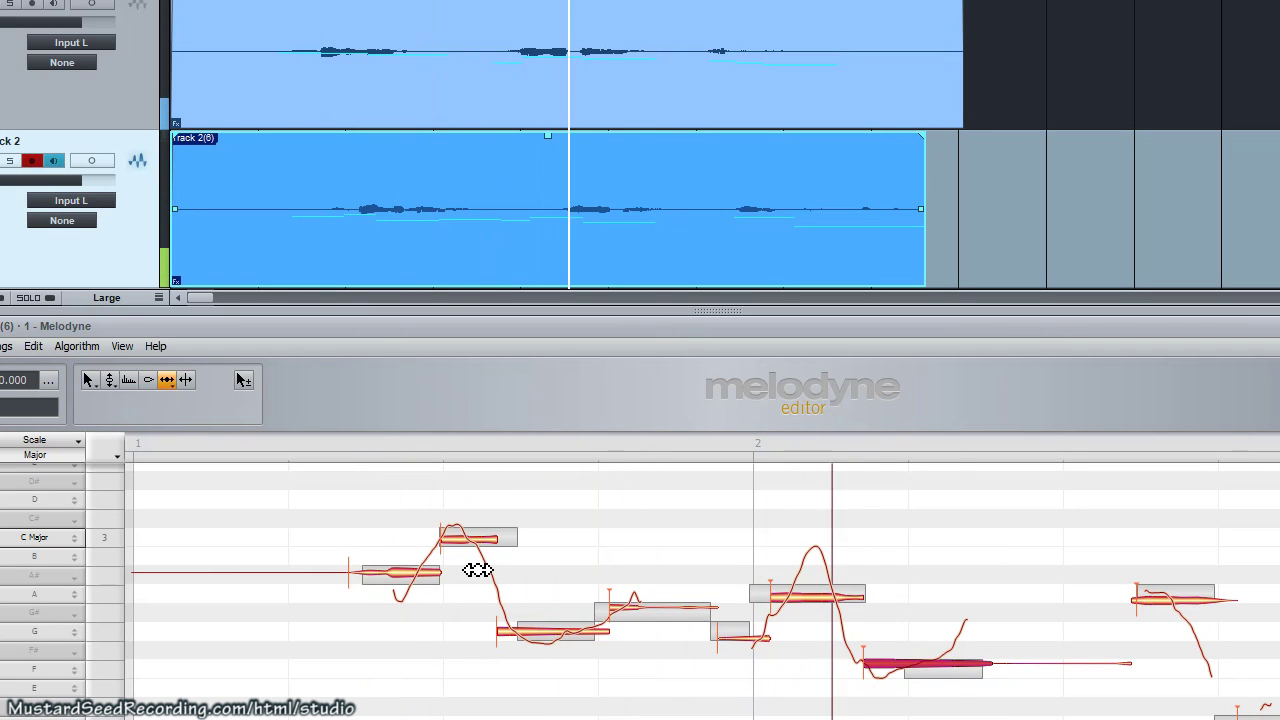
drag(420, 458, 381, 447)
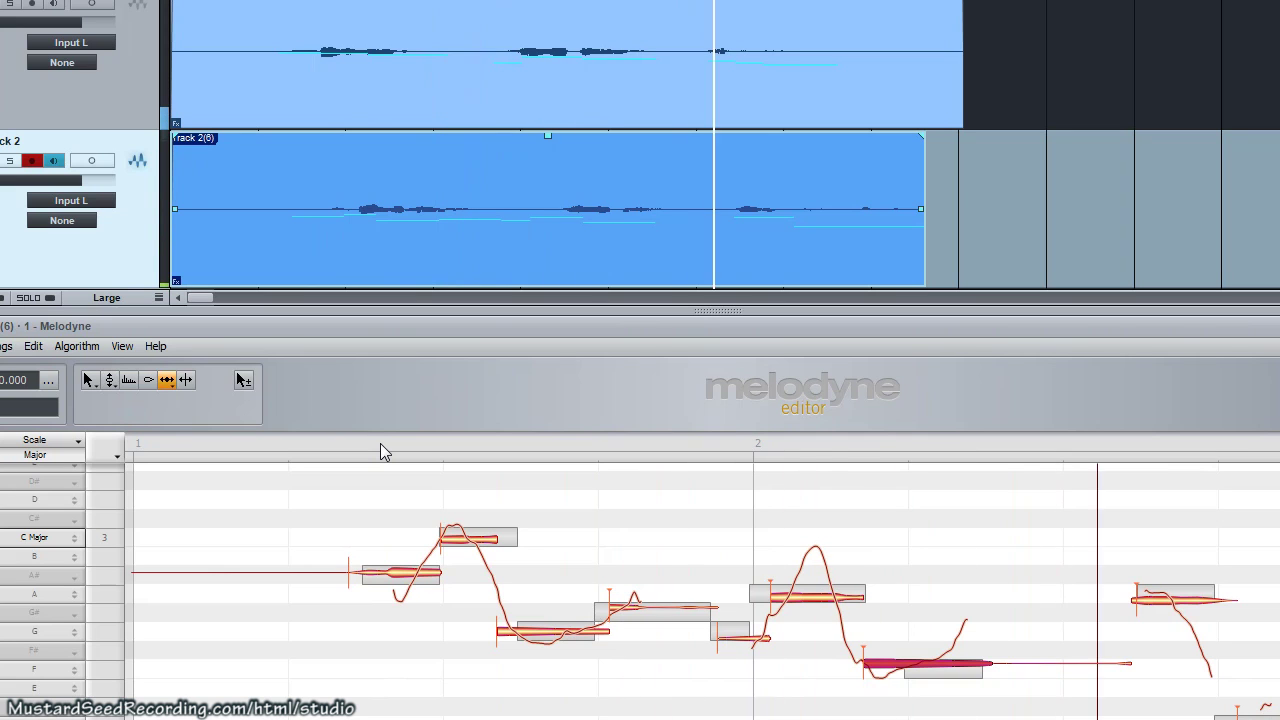
click(780, 449)
drag(1175, 719, 750, 490)
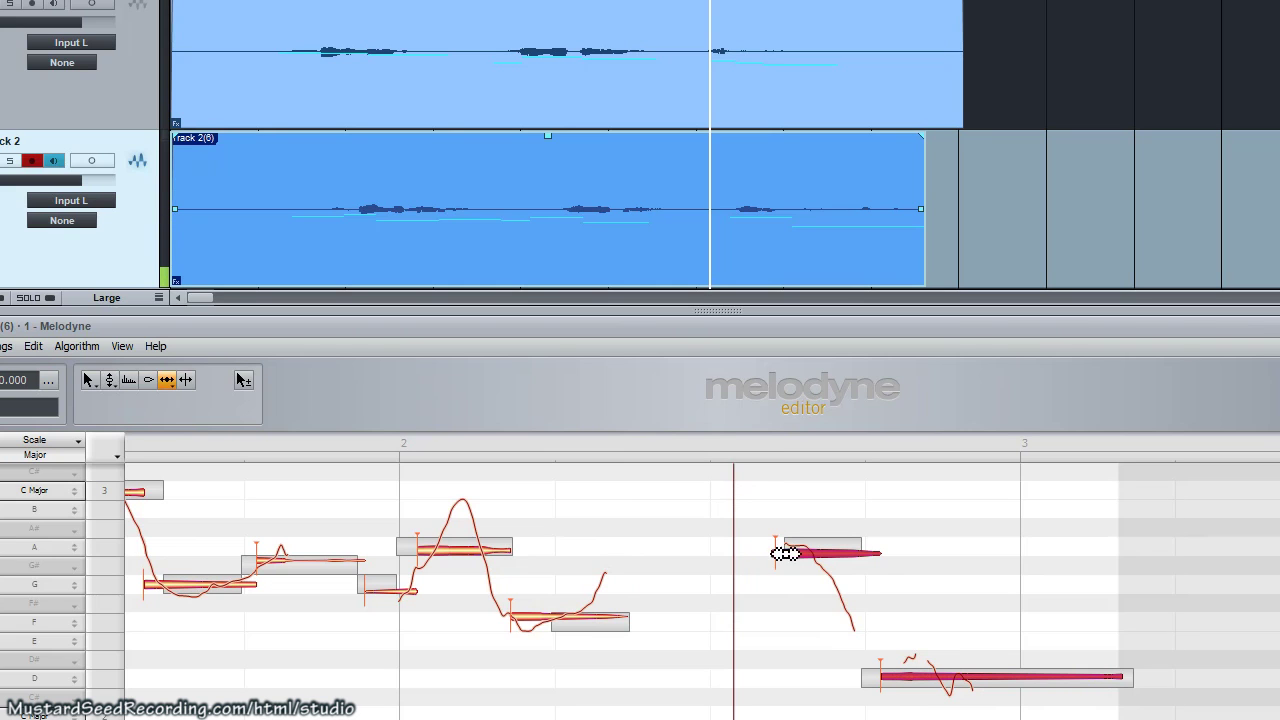
drag(791, 557, 752, 560)
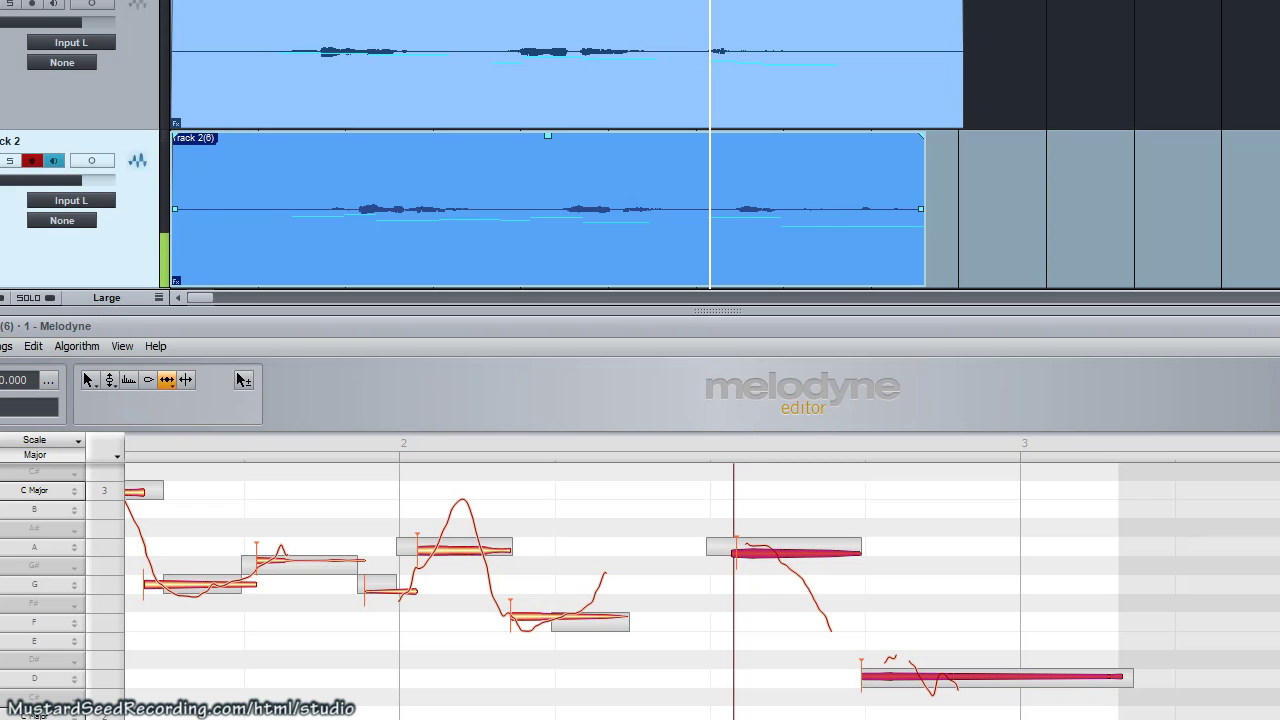
Compare the final phrase in both events and play it back to check its alignment
click(720, 90)
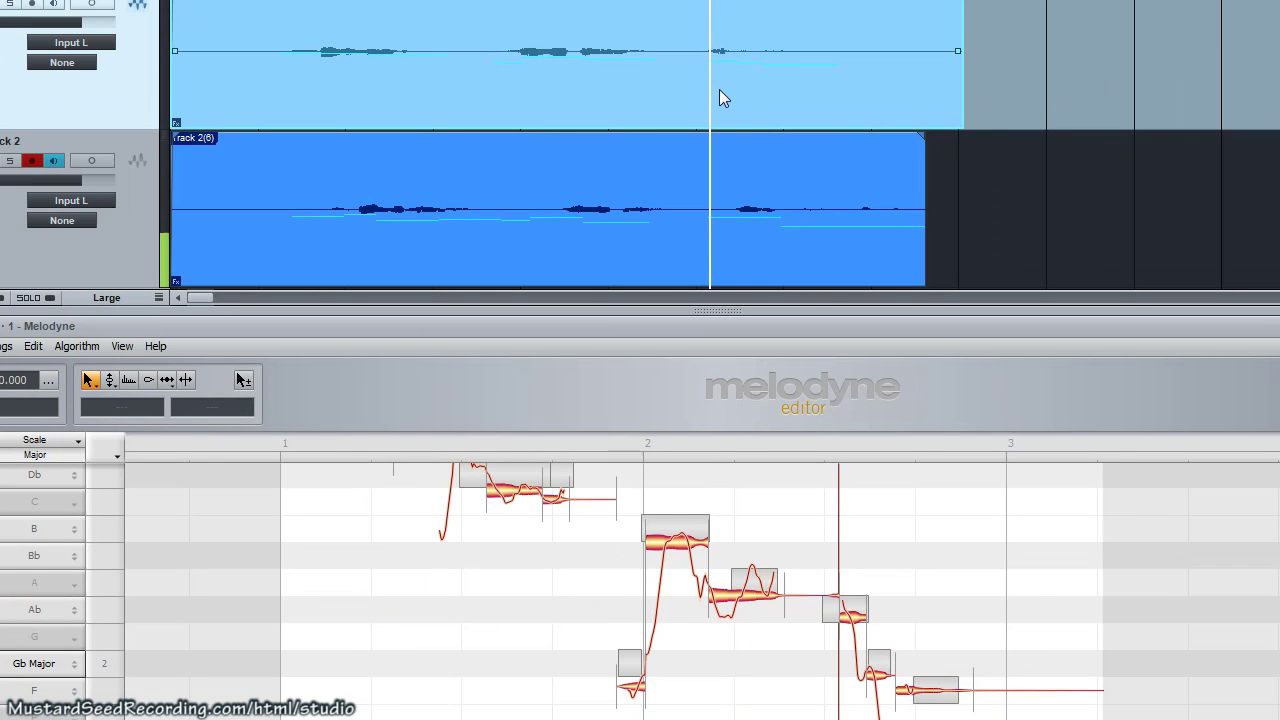
click(740, 278)
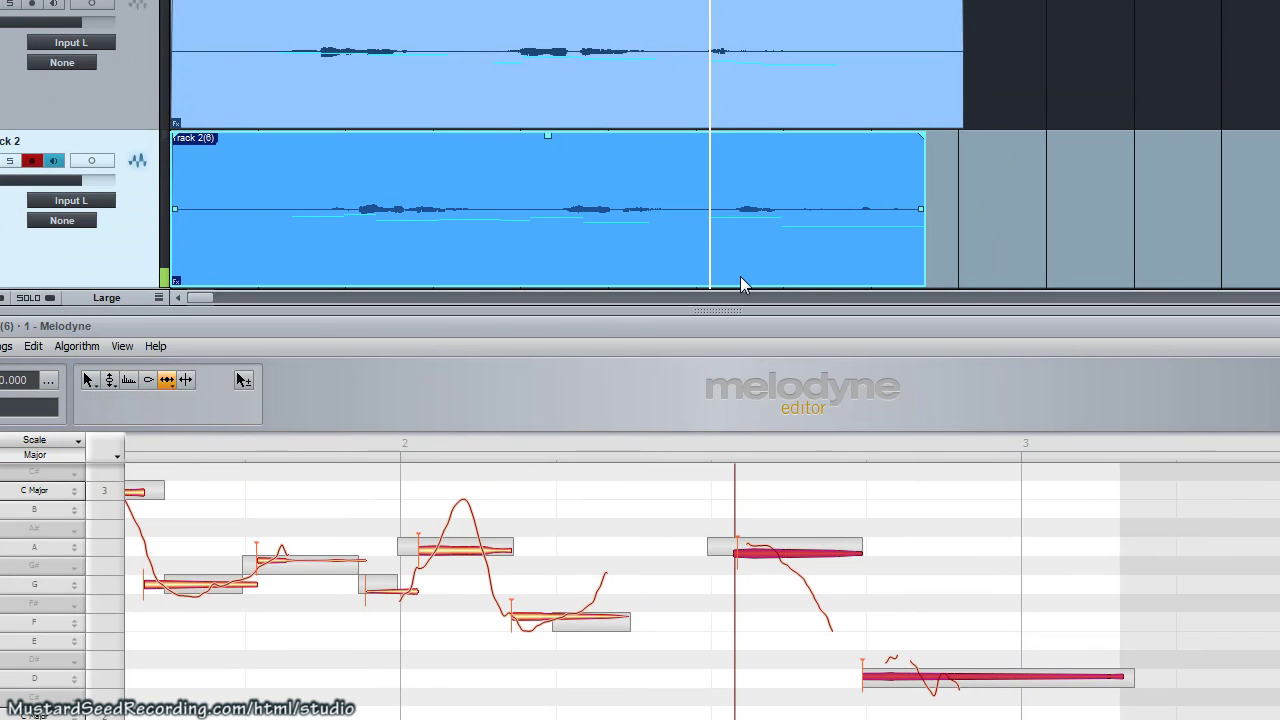
key(space)
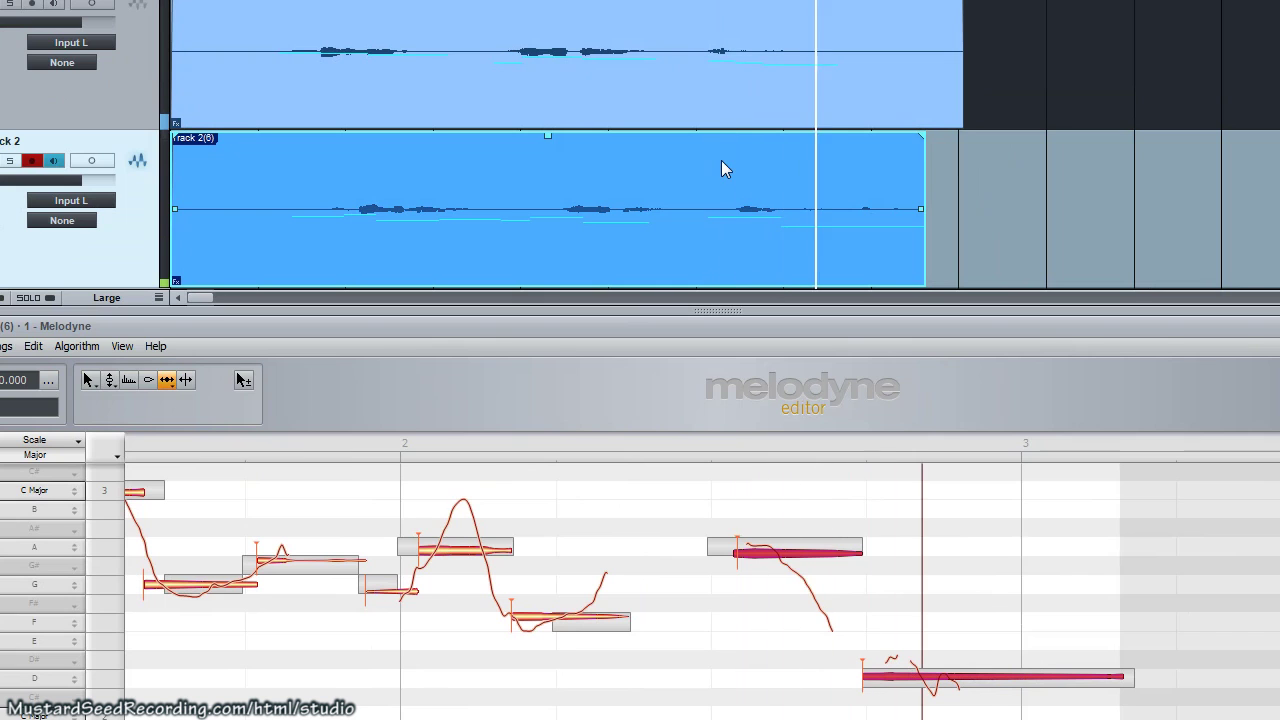
key(space)
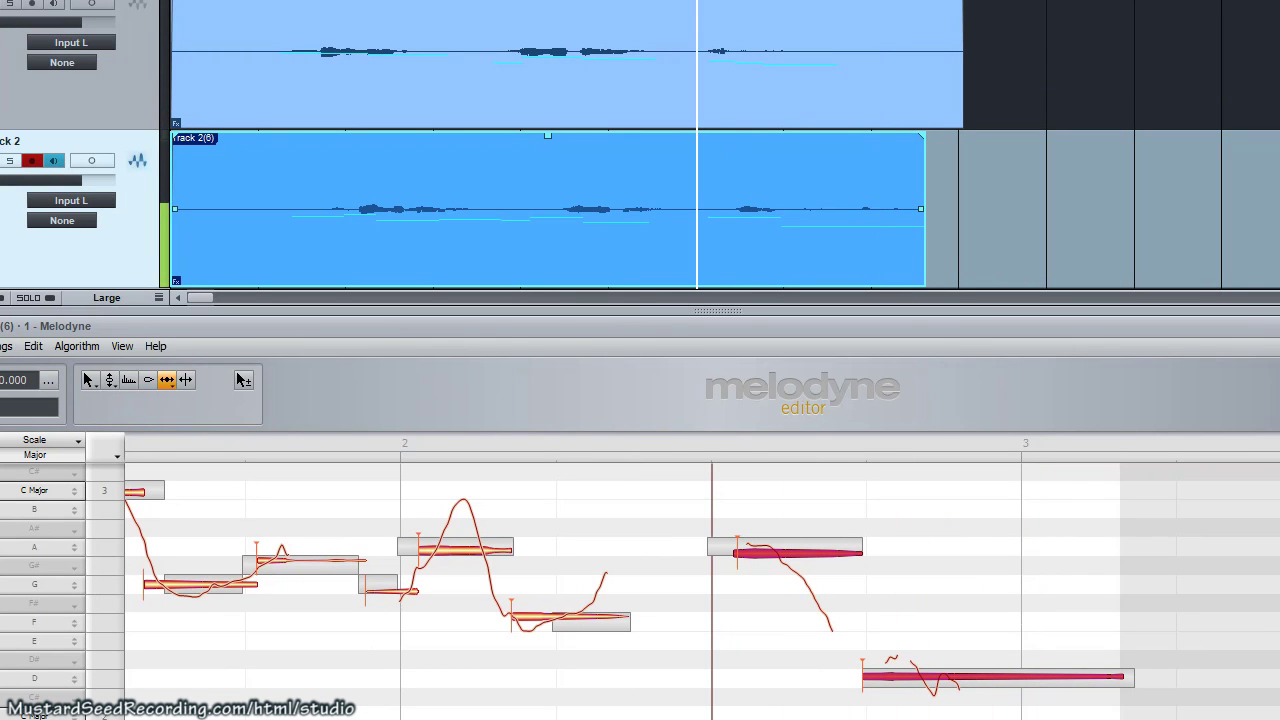
key(space)
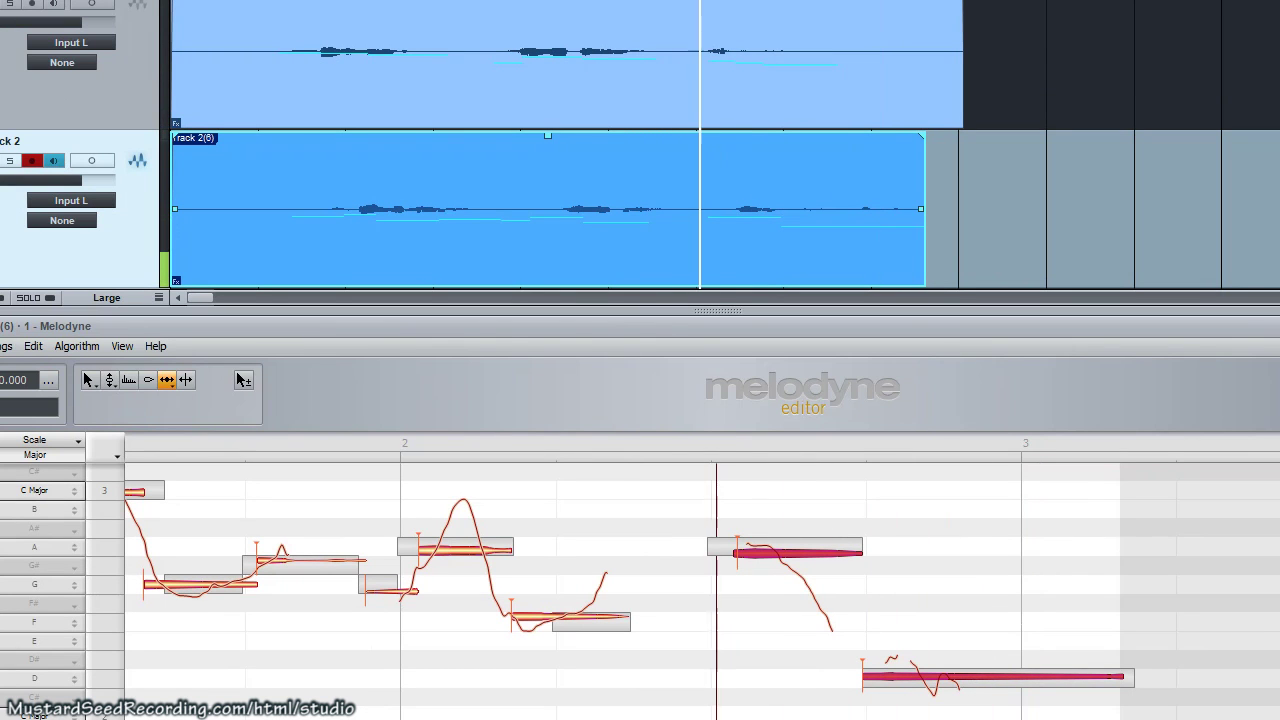
Locate the final phrase's second onset in the take and retime Track 2's last D2 note to it, stretching its opening with a time handle
key(space)
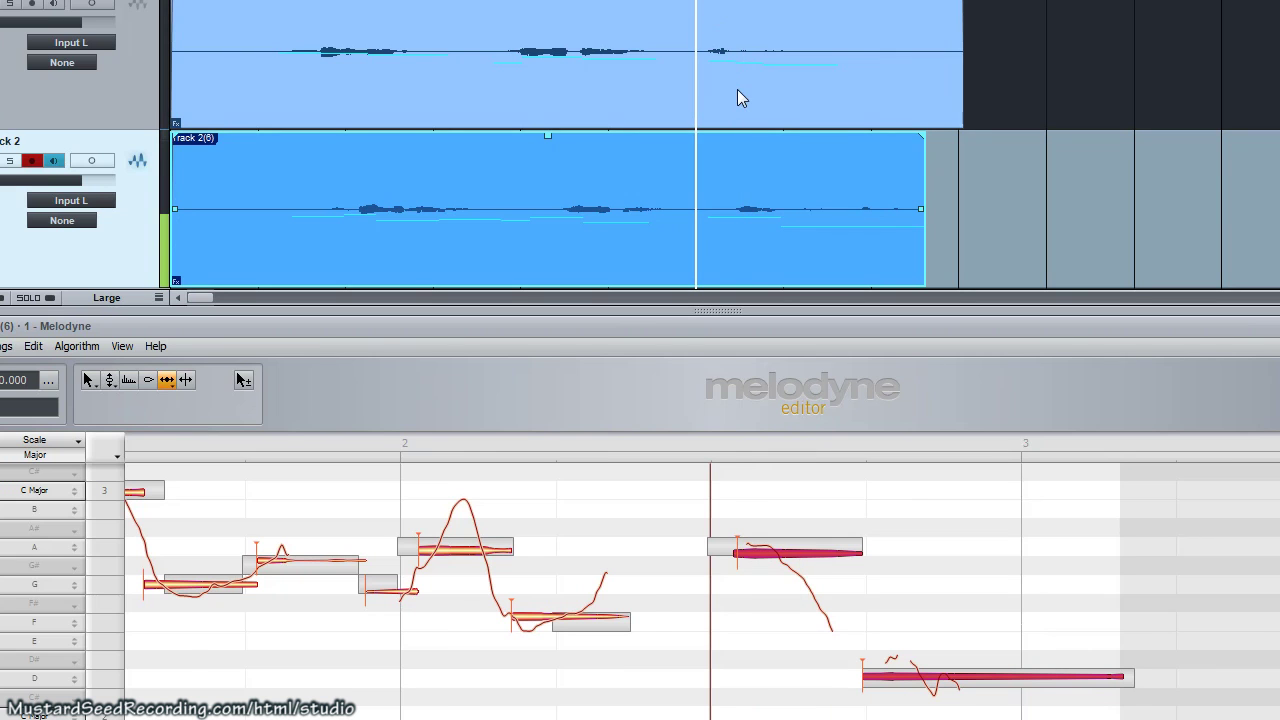
click(737, 90)
drag(829, 437, 873, 466)
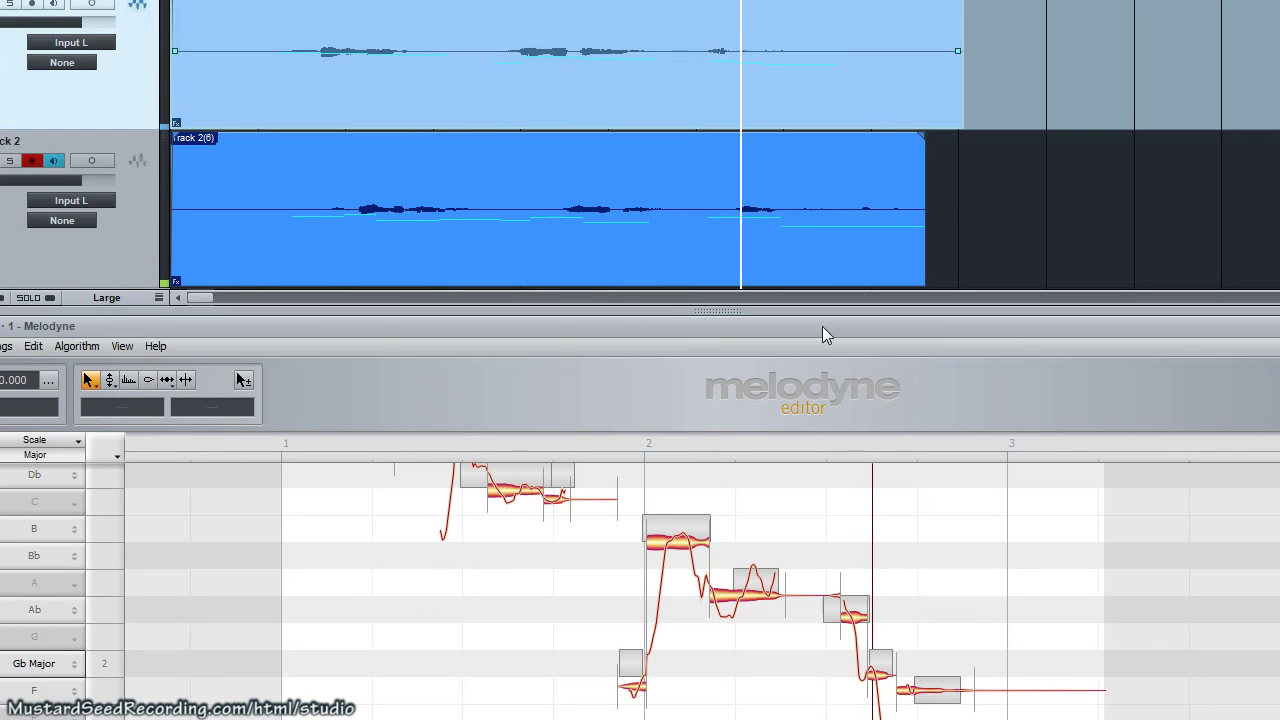
click(761, 230)
key(F5)
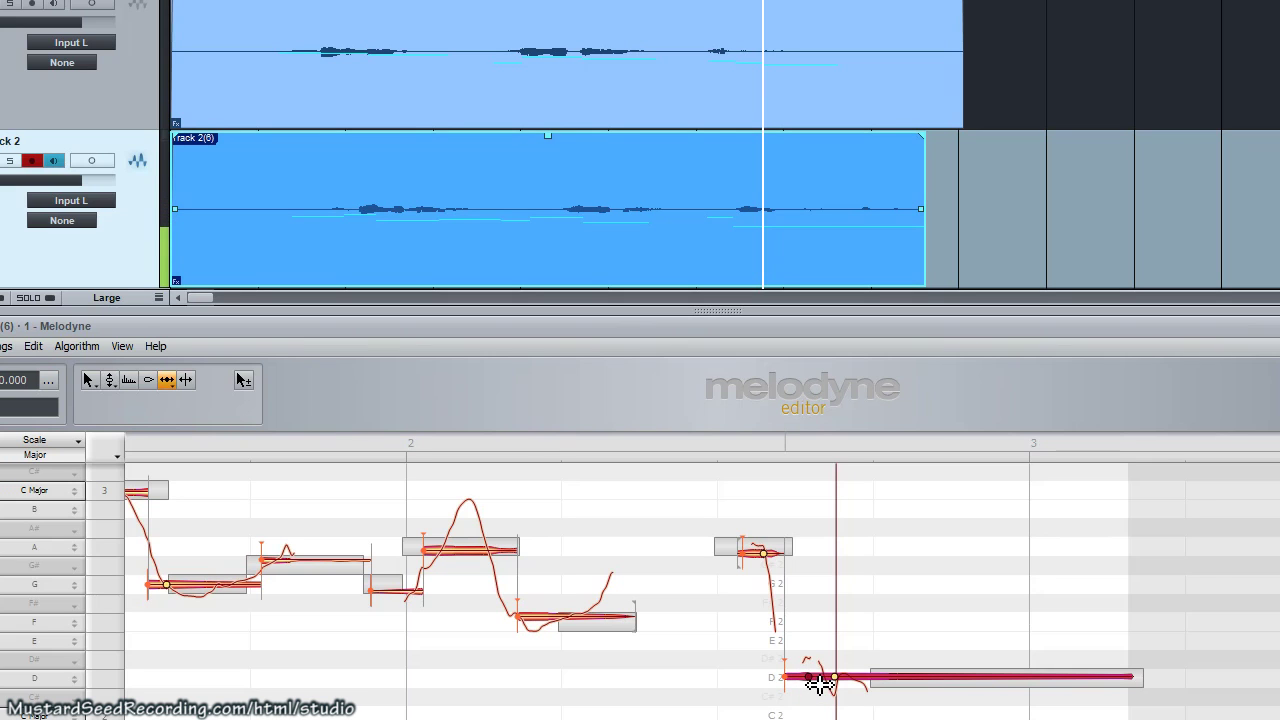
drag(819, 684, 845, 690)
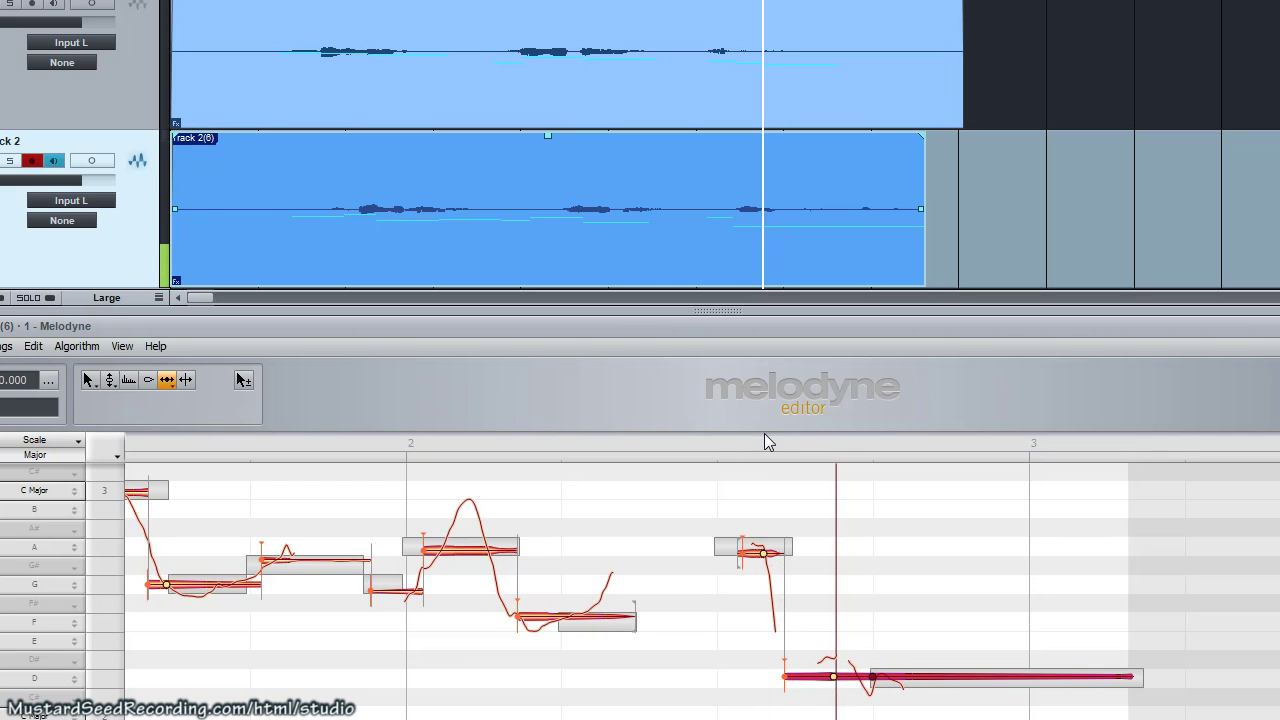
Scrub and play back Track 2's final phrase to check the retimed notes against the whole performance
drag(790, 440, 929, 495)
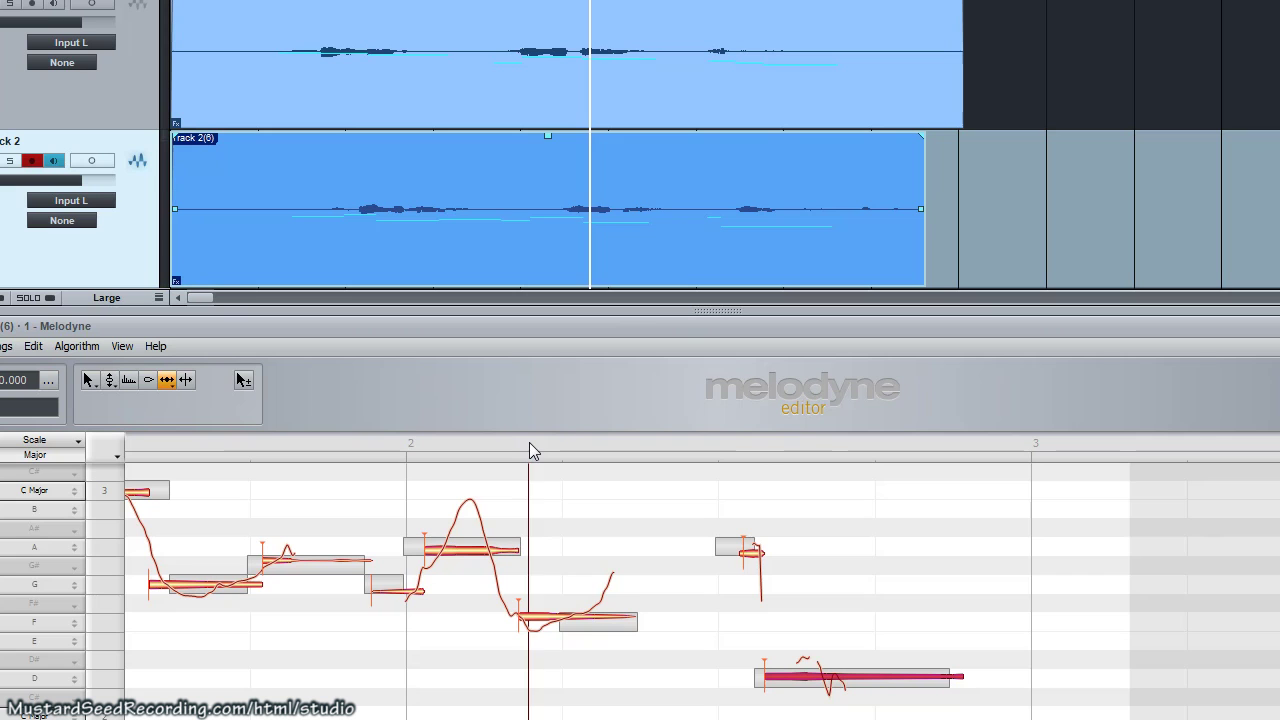
click(531, 449)
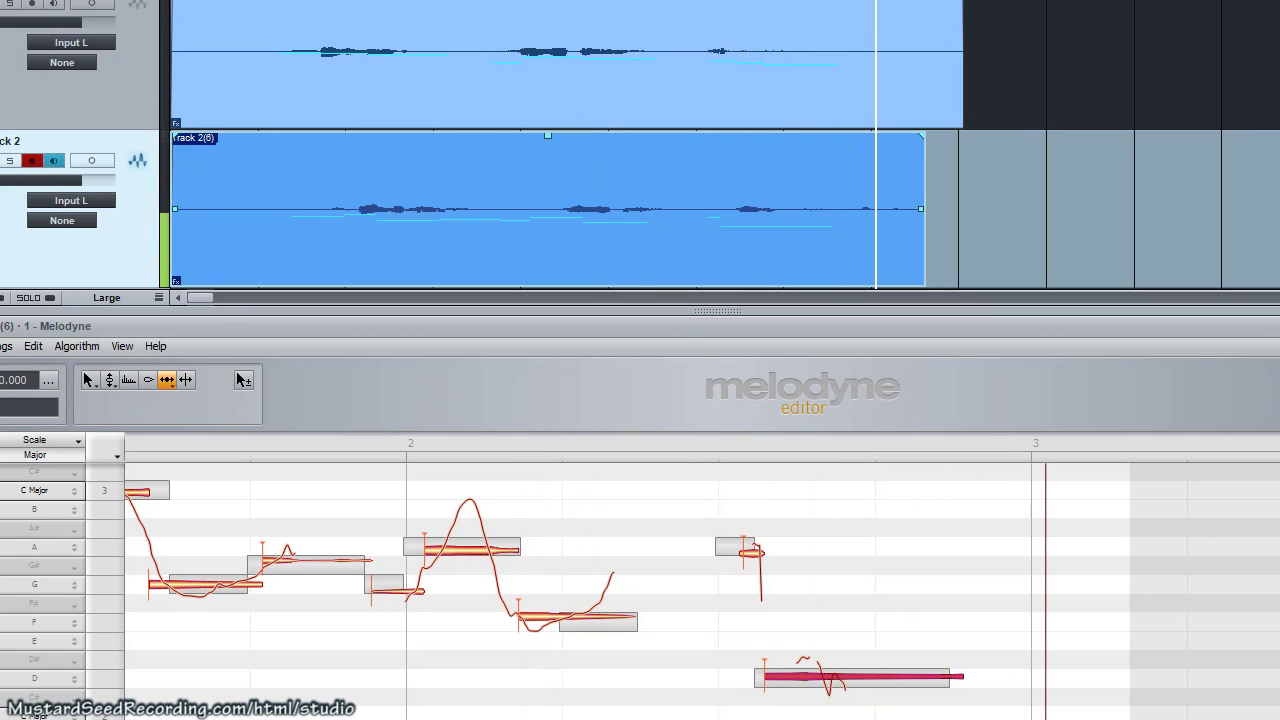
scroll(700, 585, down, 5)
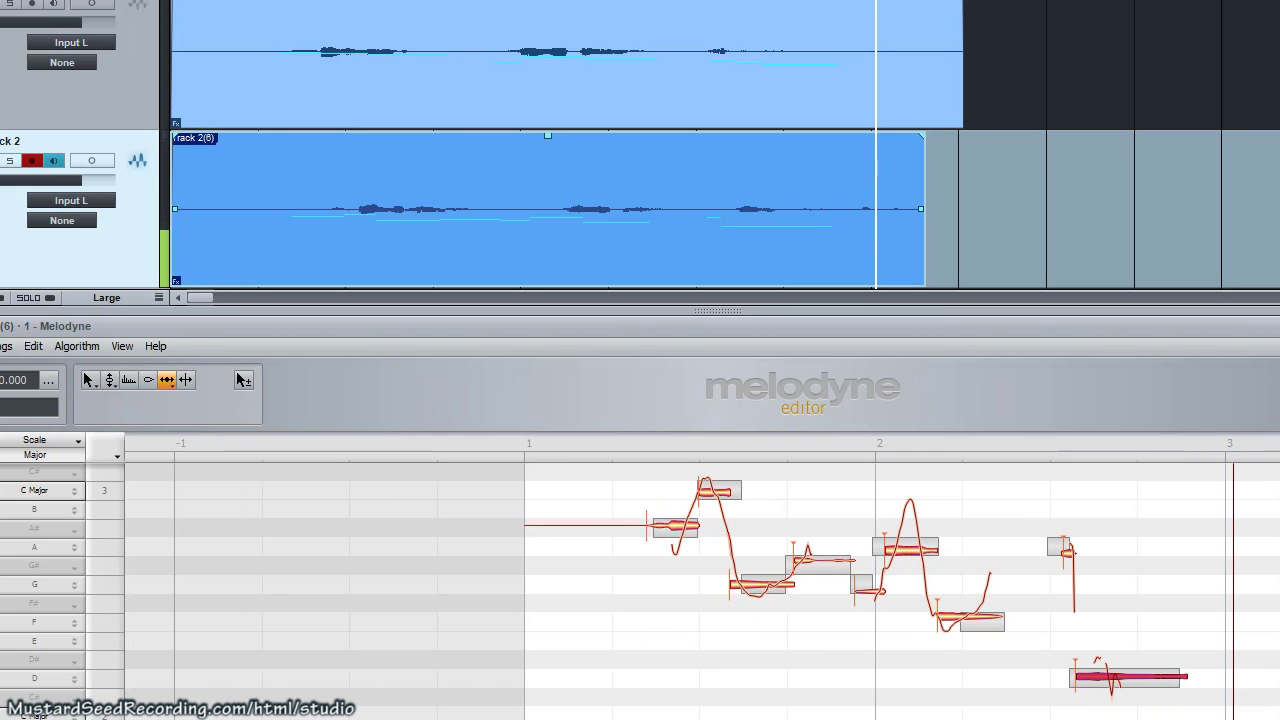
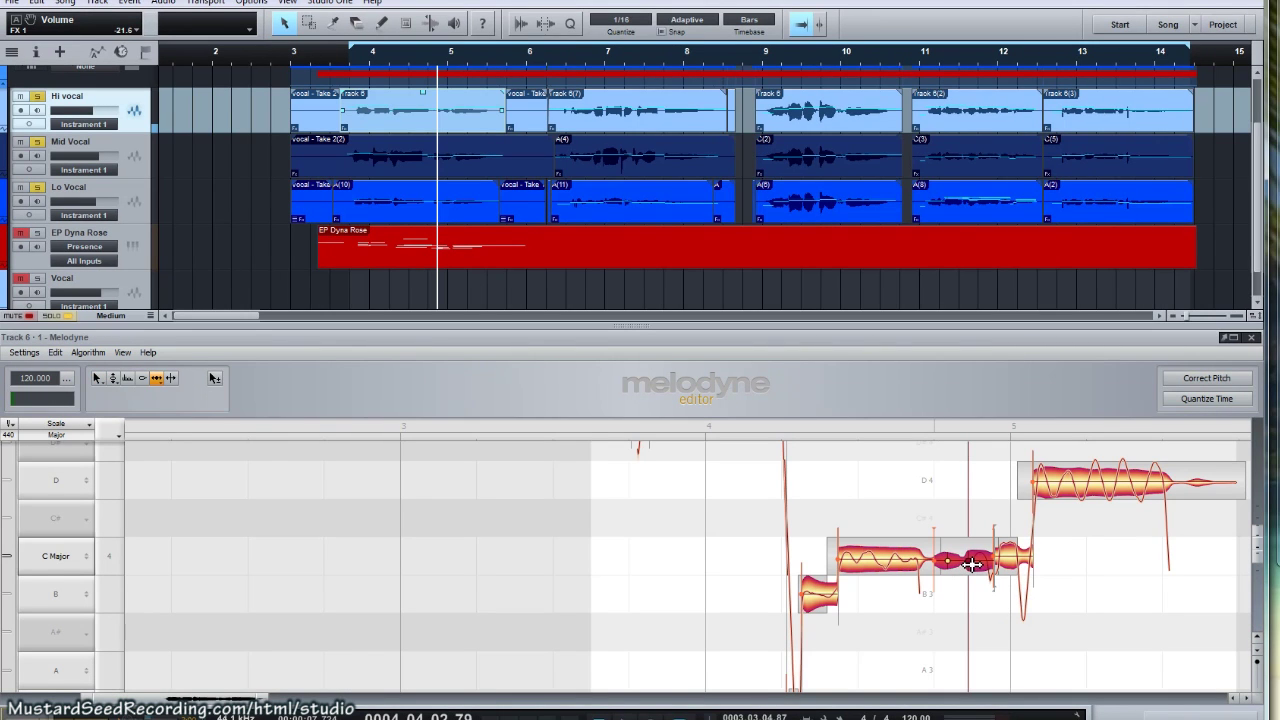
Play the Hi vocal phrase leading into bar 5 and compare its note timing with the Mid Vocal event
click(835, 424)
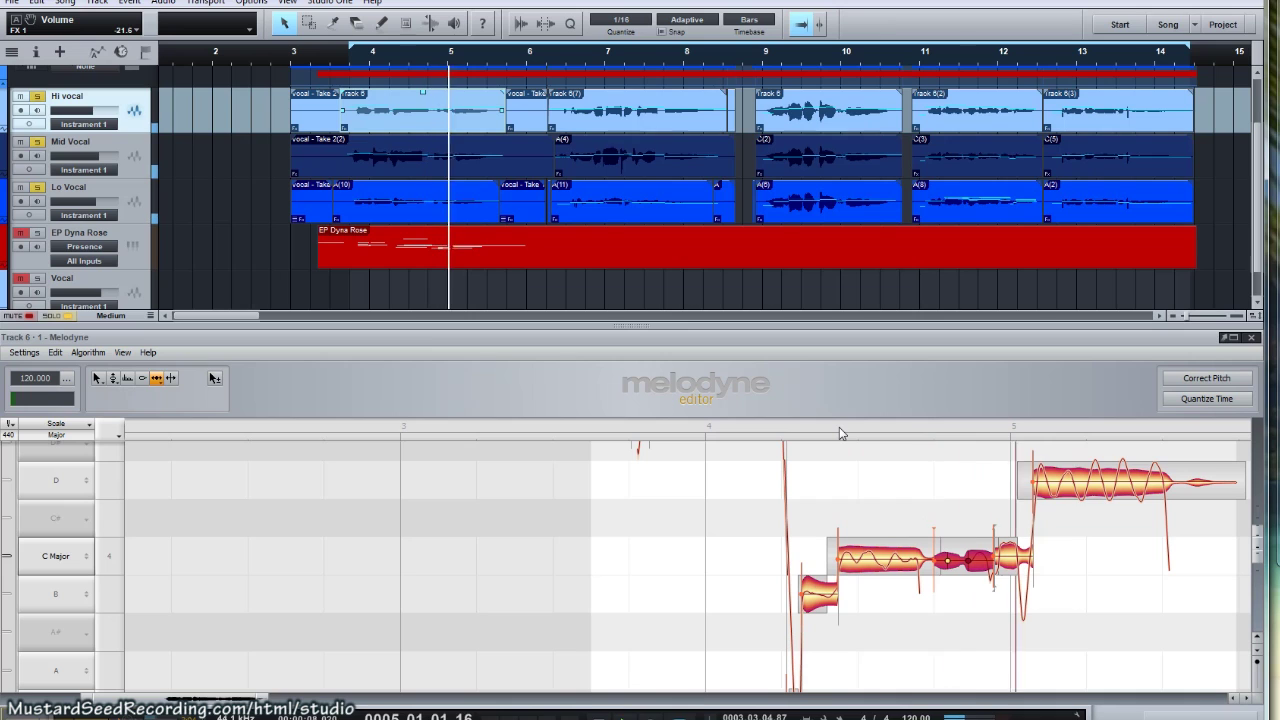
click(840, 432)
click(860, 432)
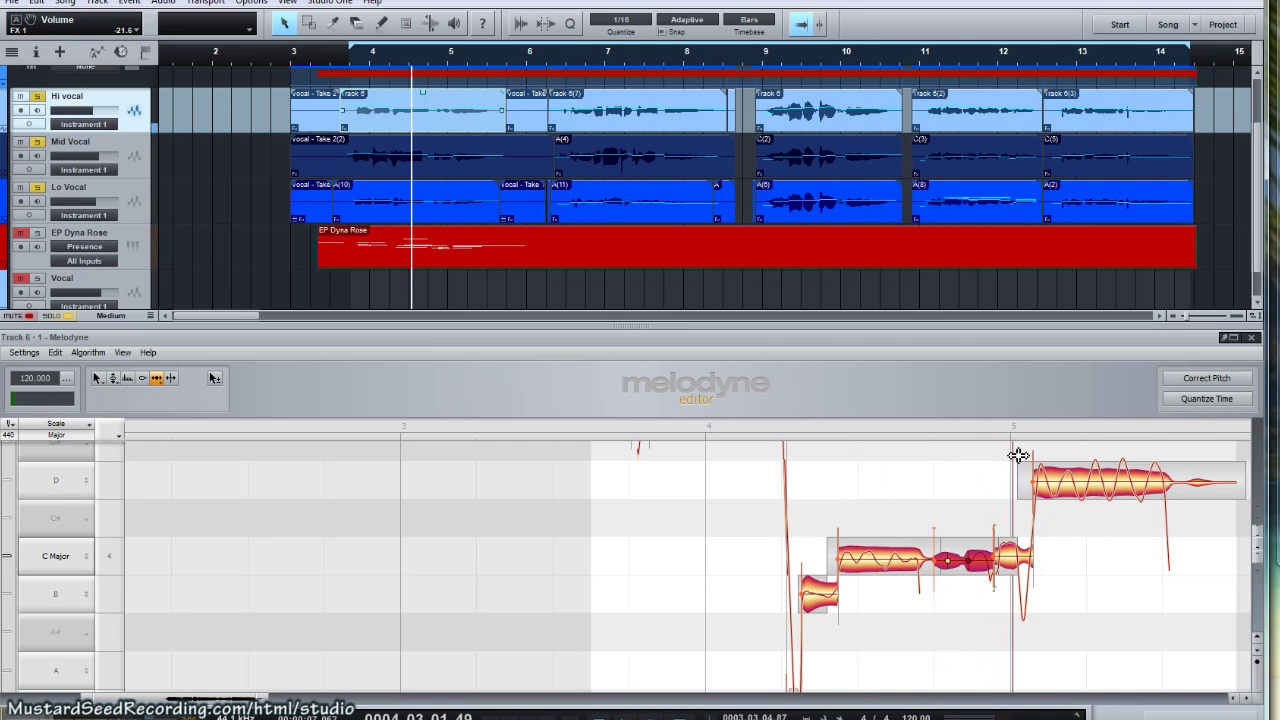
key(space)
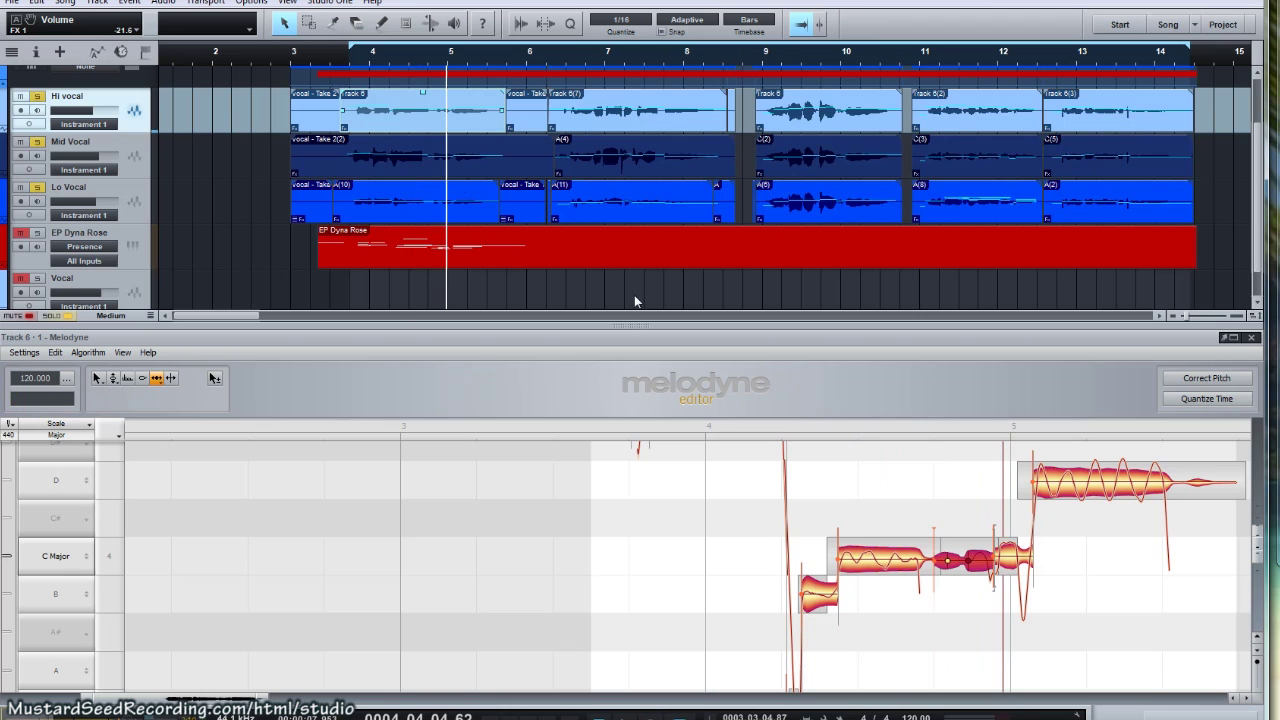
click(444, 174)
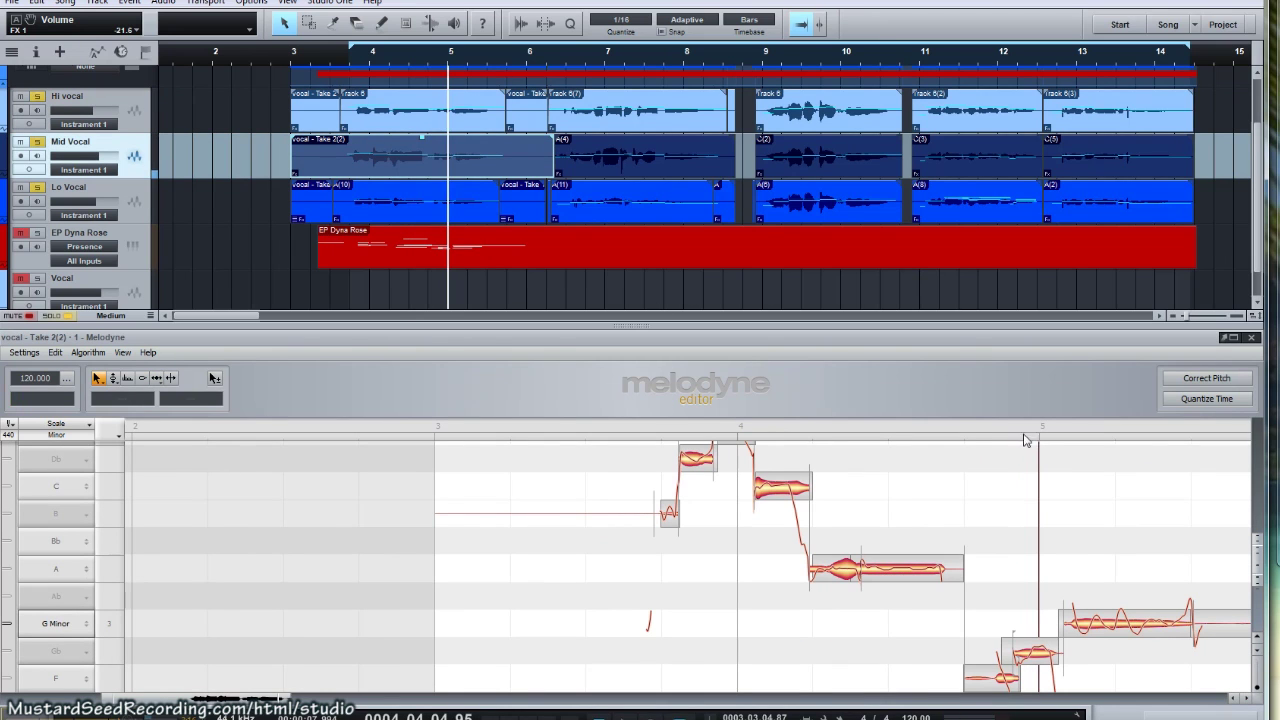
click(455, 129)
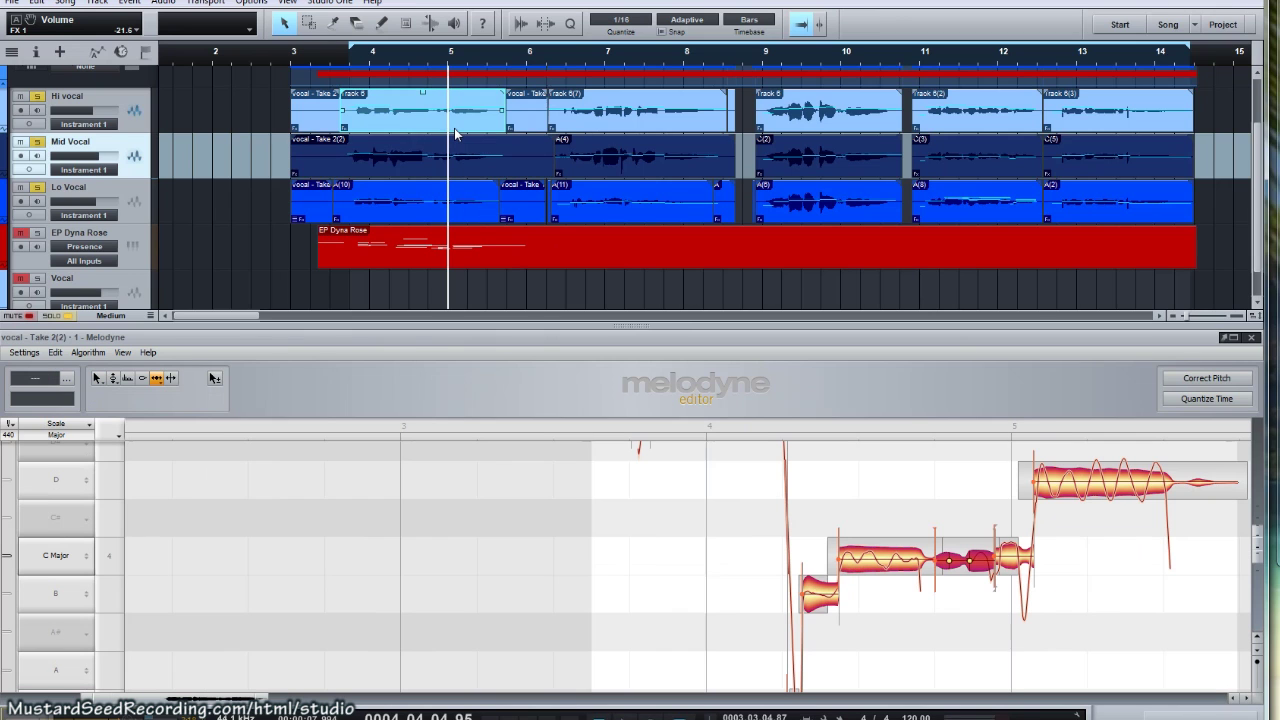
In Lo Vocal event A(10), stretch the inside of the last F note before bar 5 with the Time-Handle Tool and play the phrase back
click(468, 217)
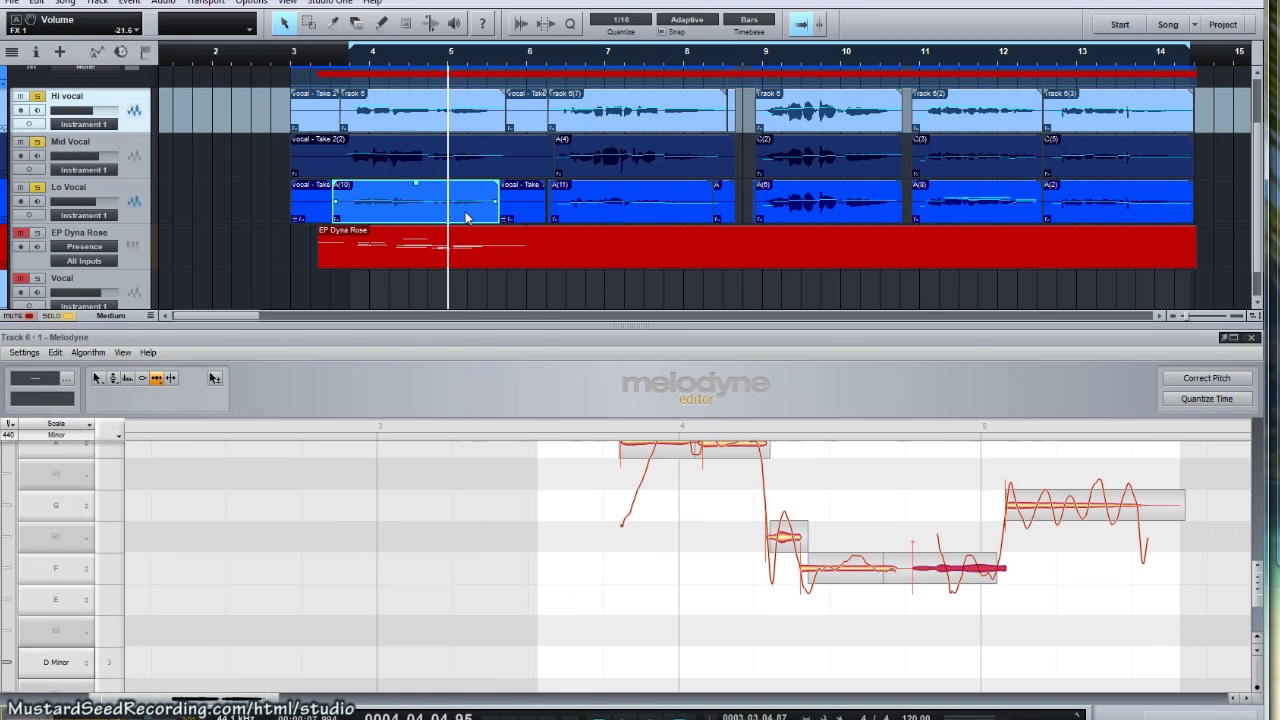
click(958, 428)
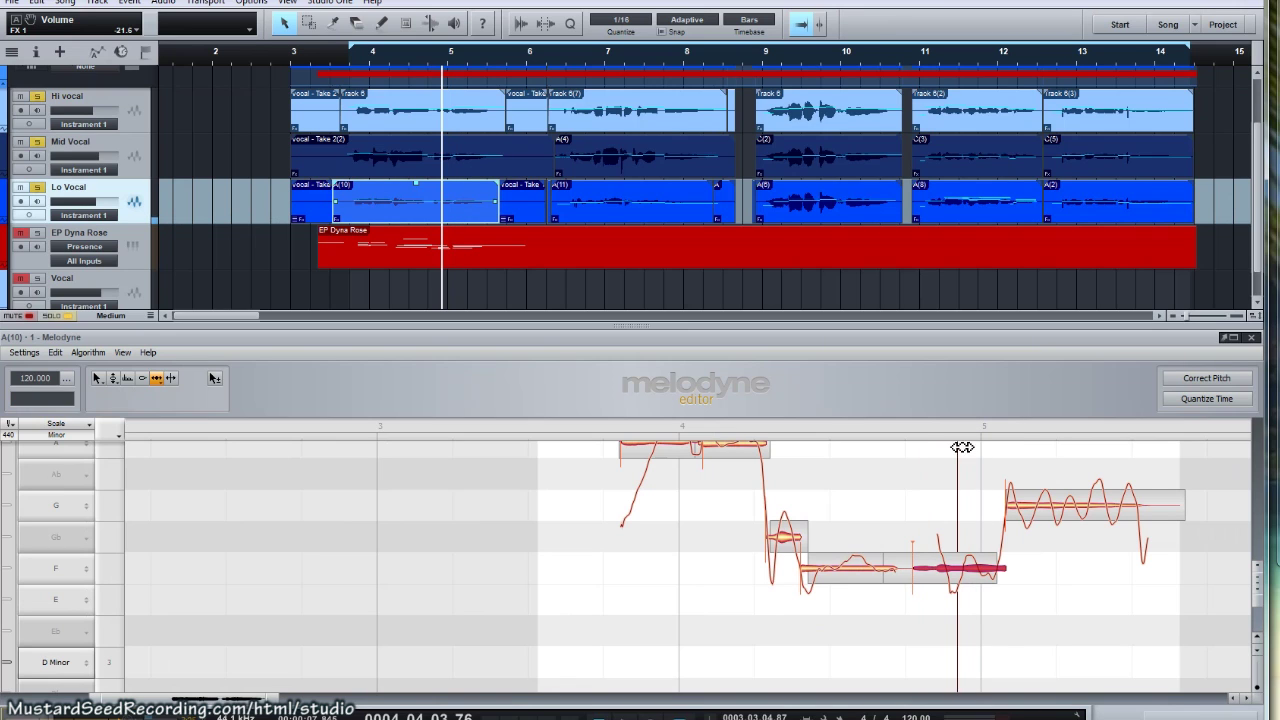
right_click(968, 574)
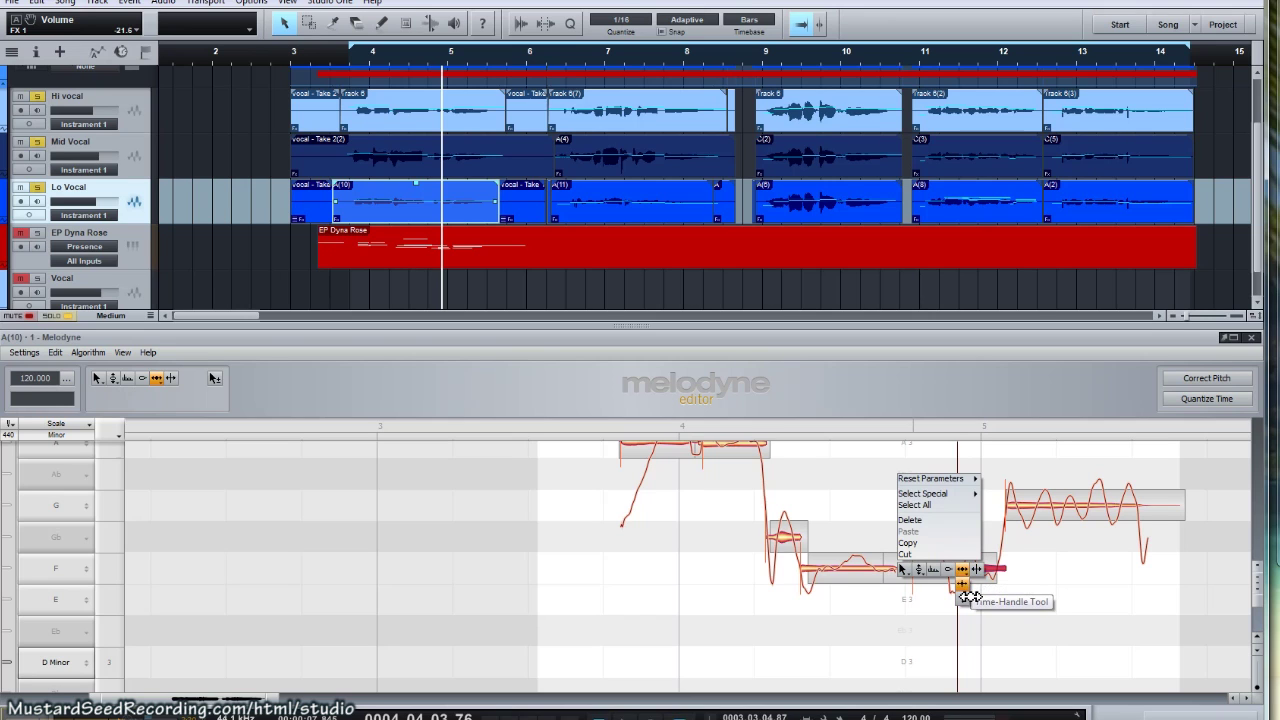
click(969, 574)
mouse_move(968, 574)
mouse_down()
mouse_move(995, 571)
mouse_move(966, 573)
mouse_move(982, 567)
mouse_up()
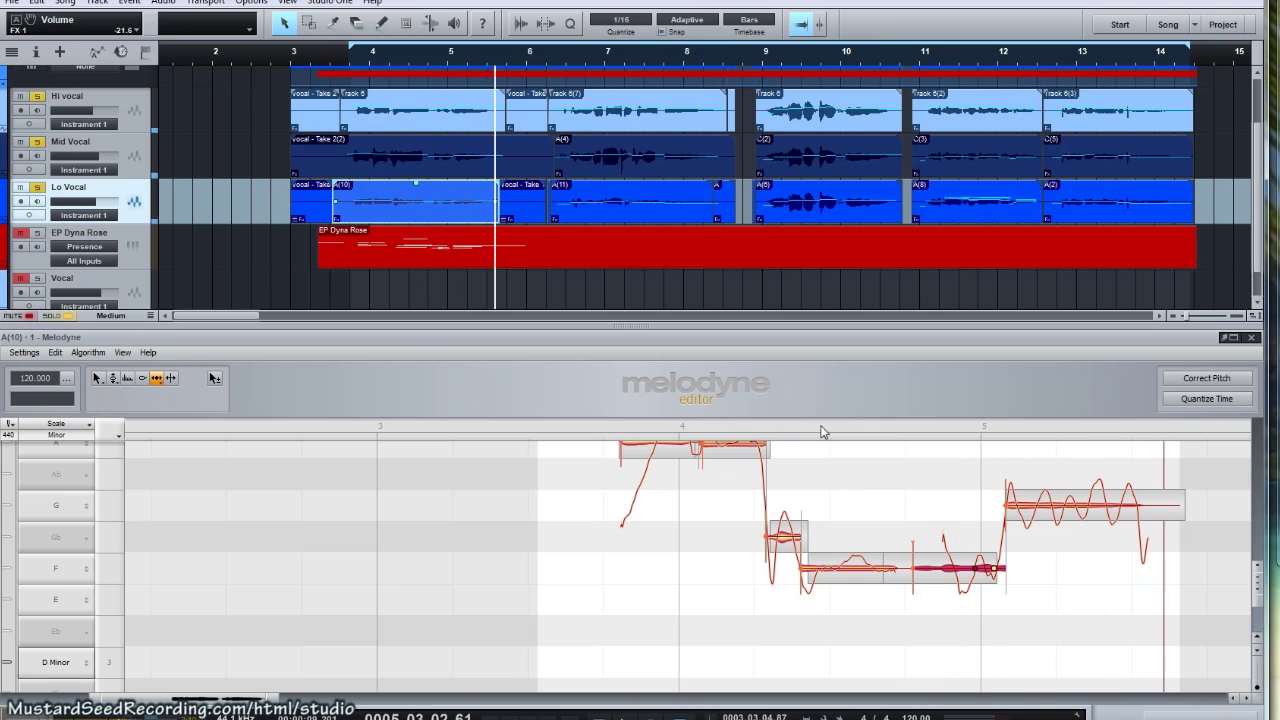
click(644, 431)
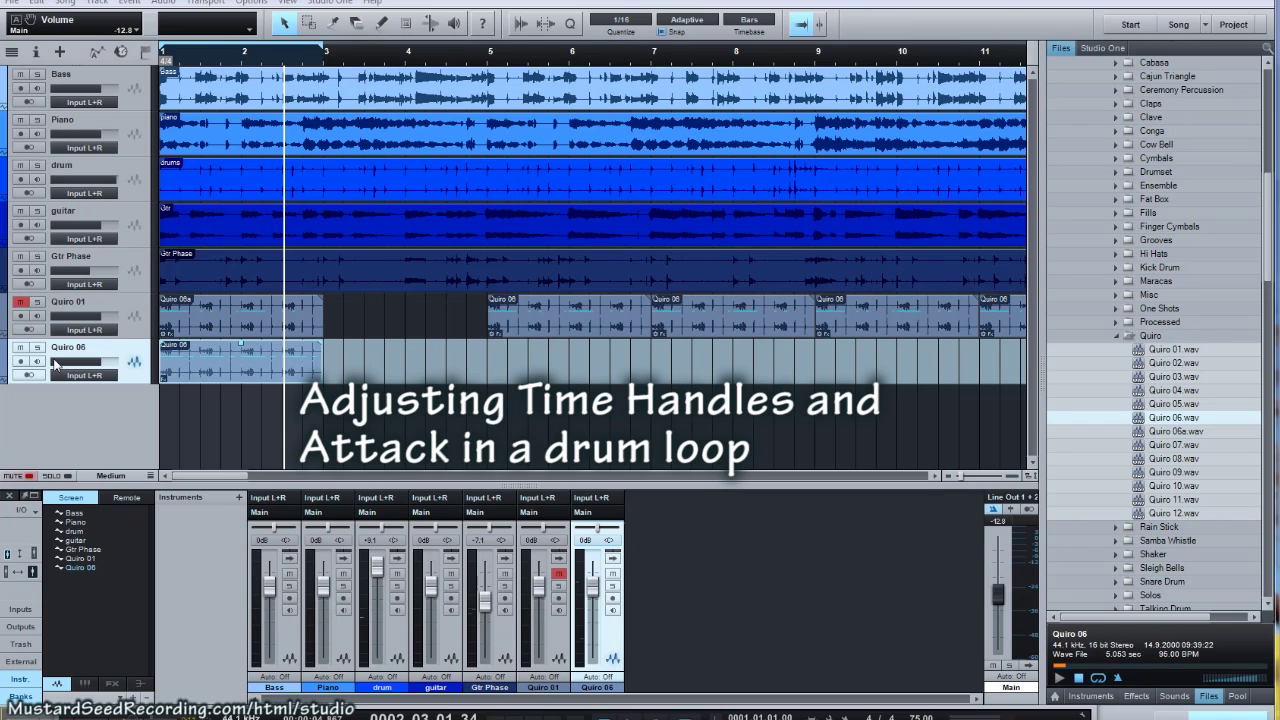
Play the drum-loop song from bar 1 and mute the Quiro 06 track to hear the mix without it
click(165, 55)
key(space)
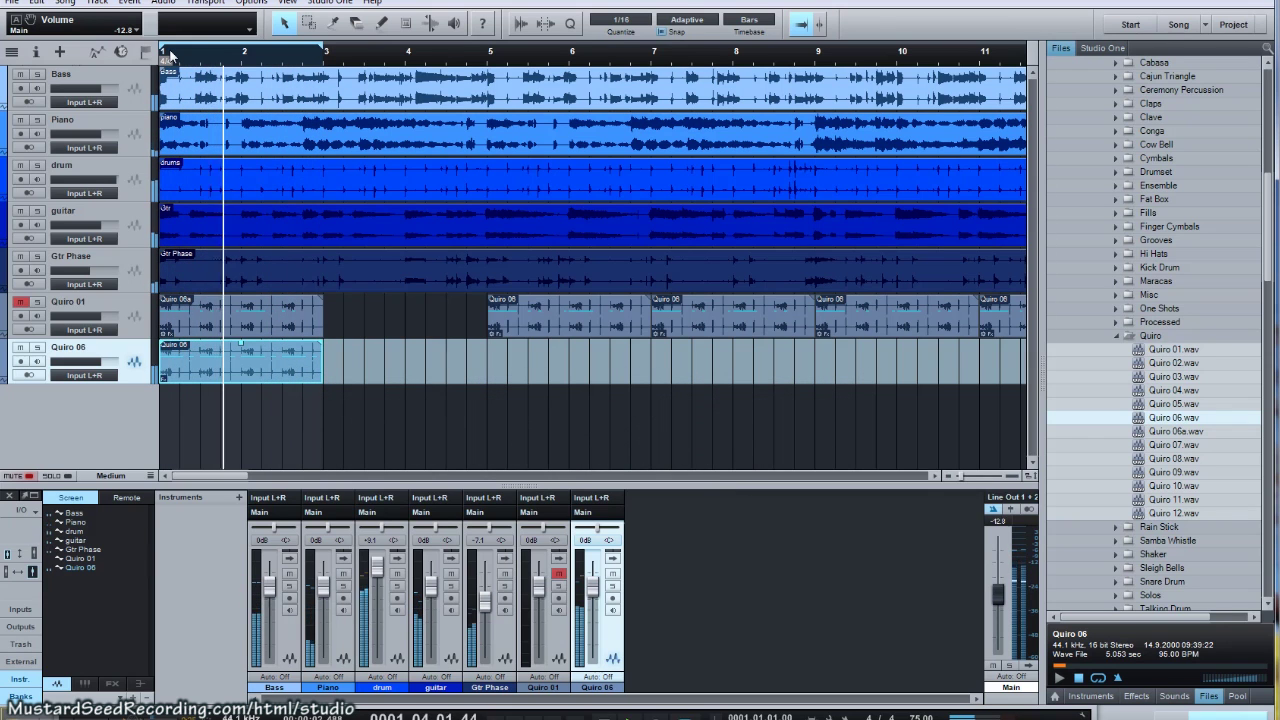
click(20, 348)
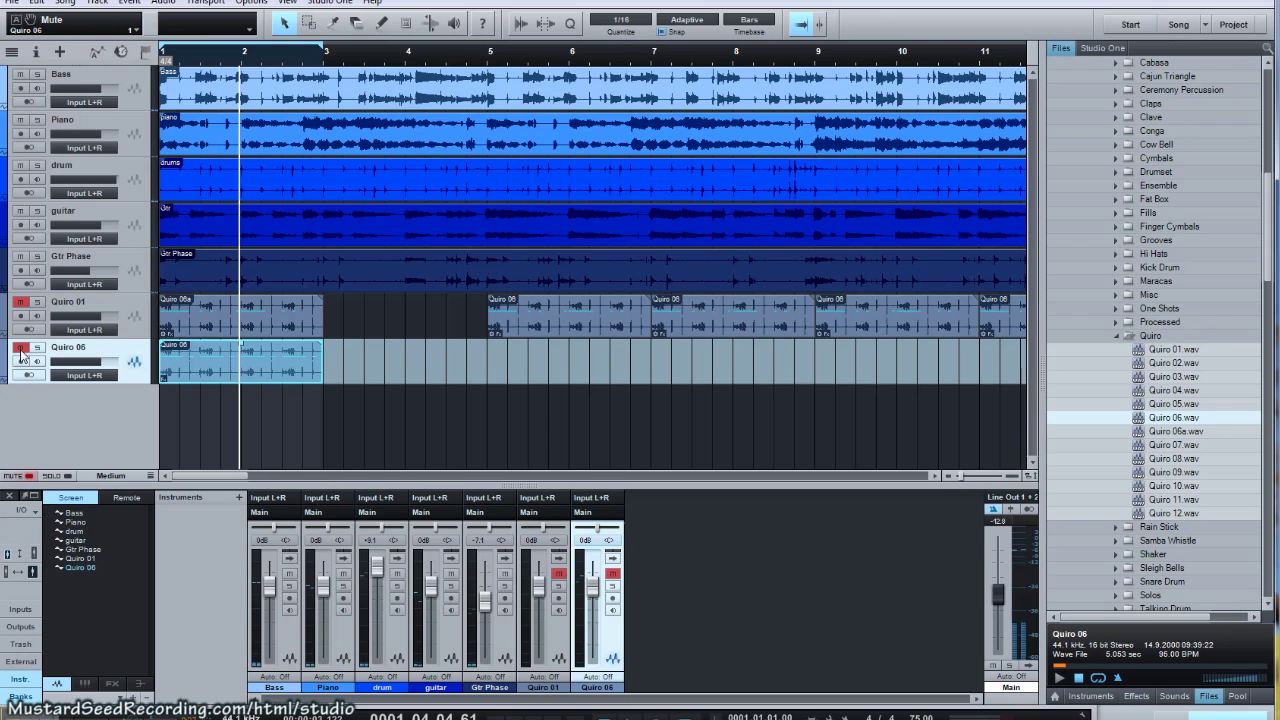
Open the Quiro 06 loop in Melodyne and play it from bar 1 with its track unmuted
double_click(234, 368)
click(50, 504)
key(space)
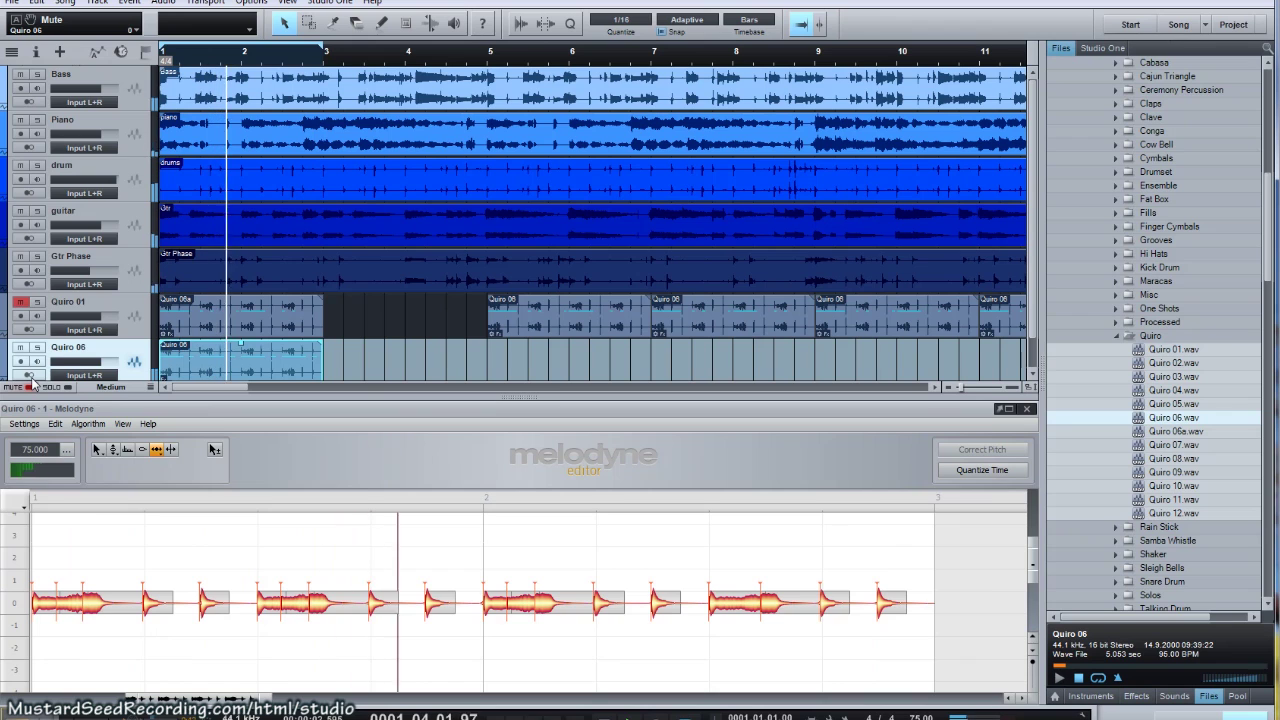
Mute Quiro 06, unmute Quiro 01, and open and play its edited Quiro 06a event for comparison
click(21, 348)
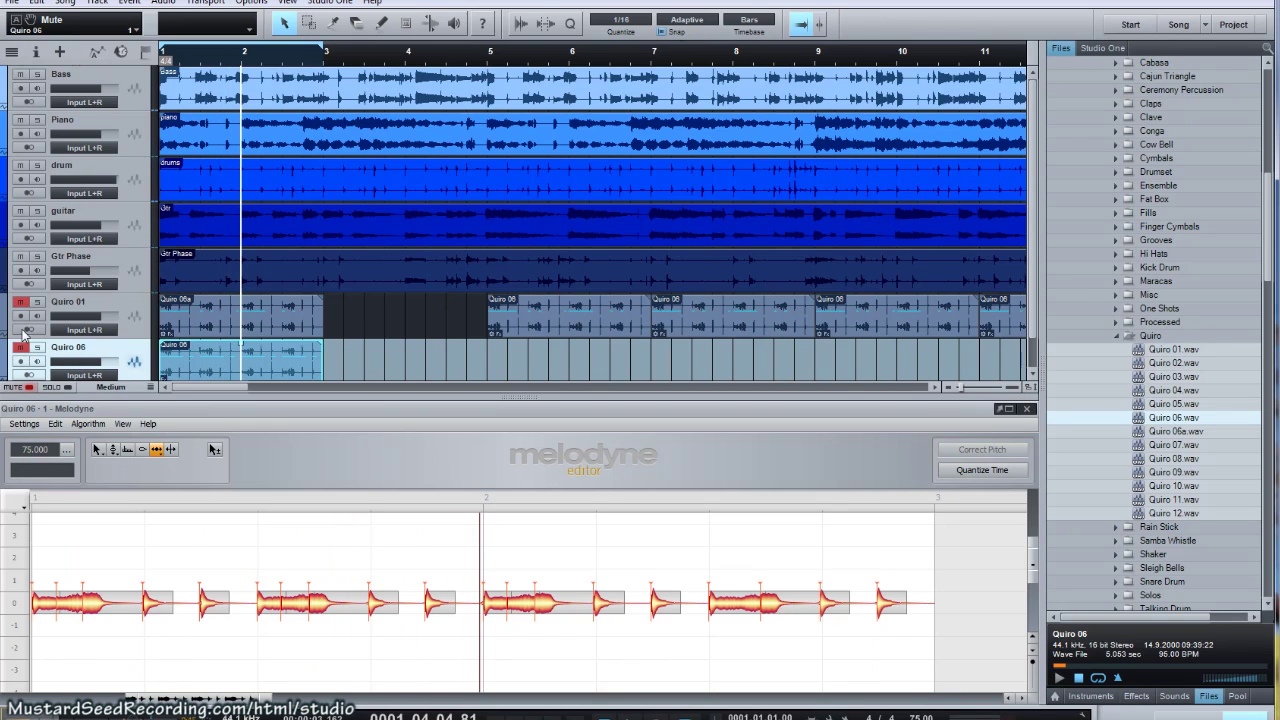
click(199, 323)
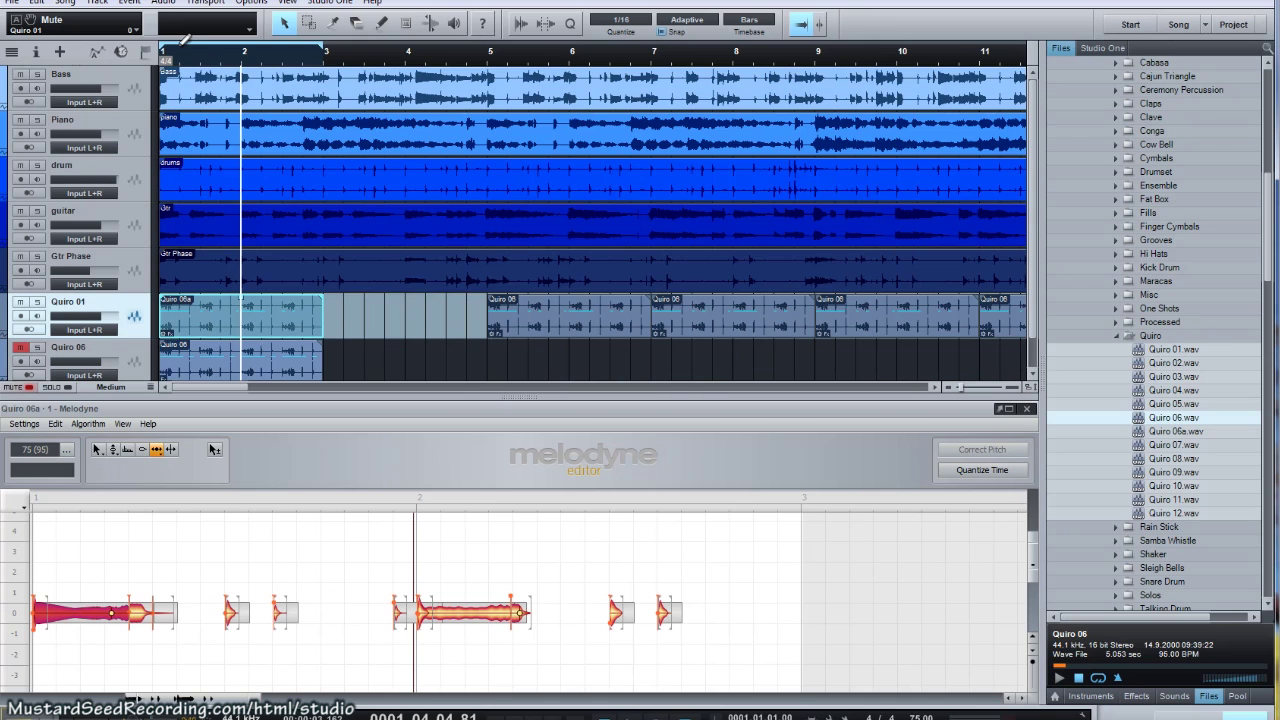
key(space)
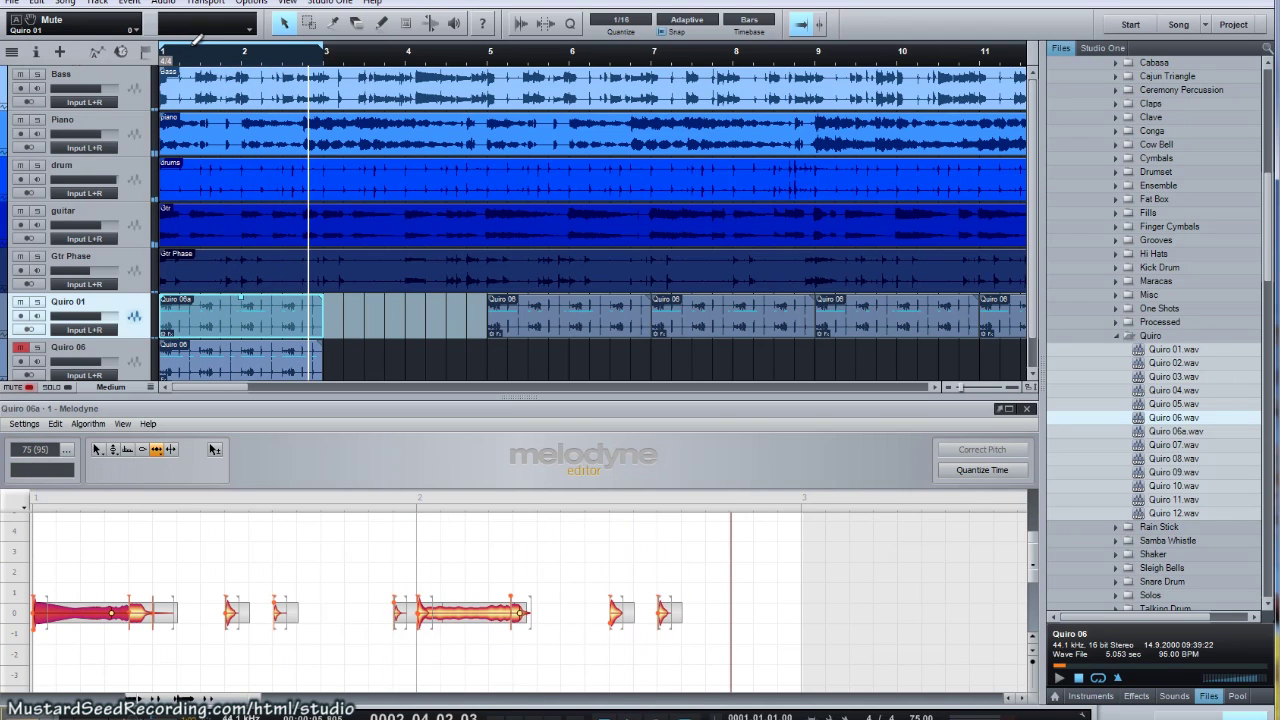
Switch to the Time-Handle Tool to show the time handles on the Quiro 06a loop's hits
click(135, 617)
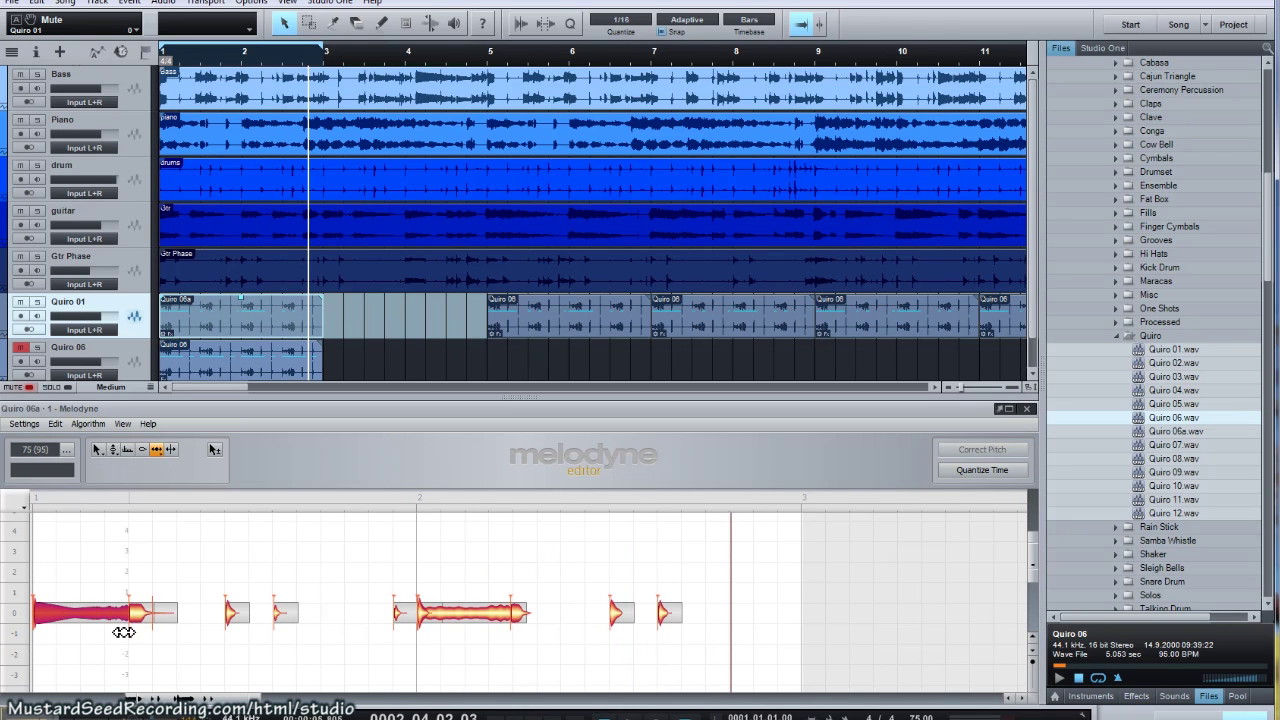
right_click(118, 622)
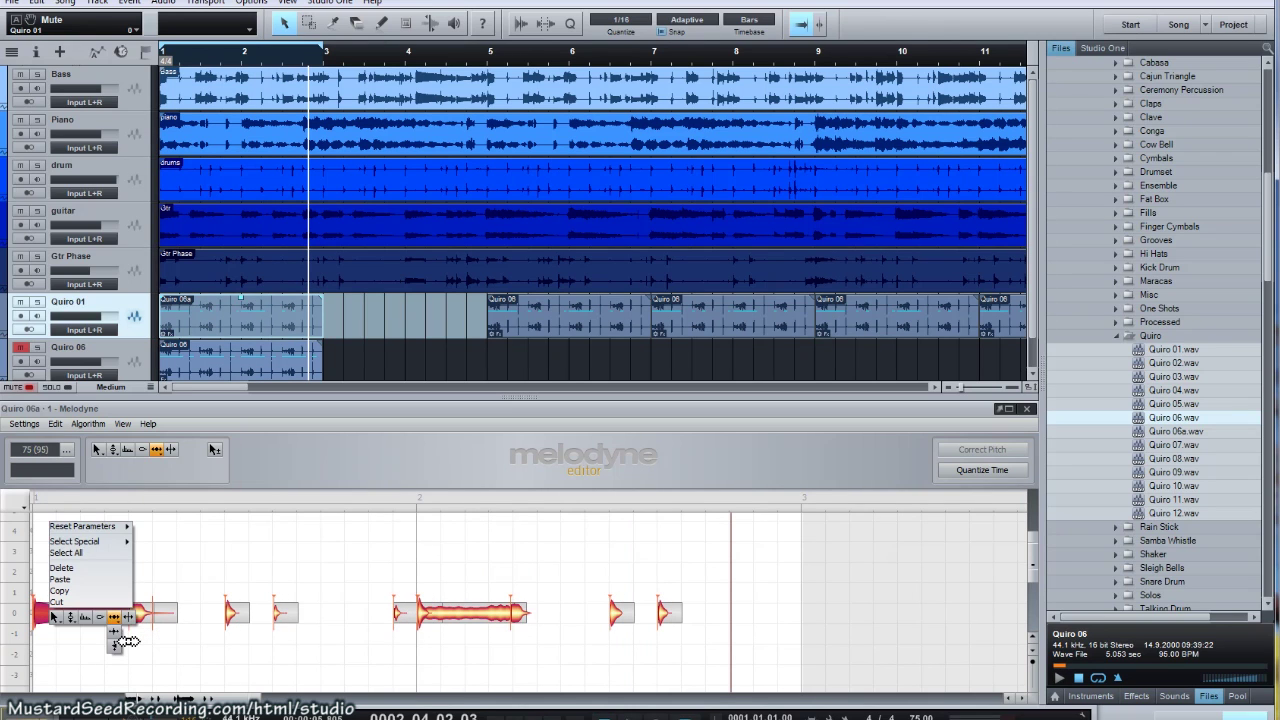
click(121, 641)
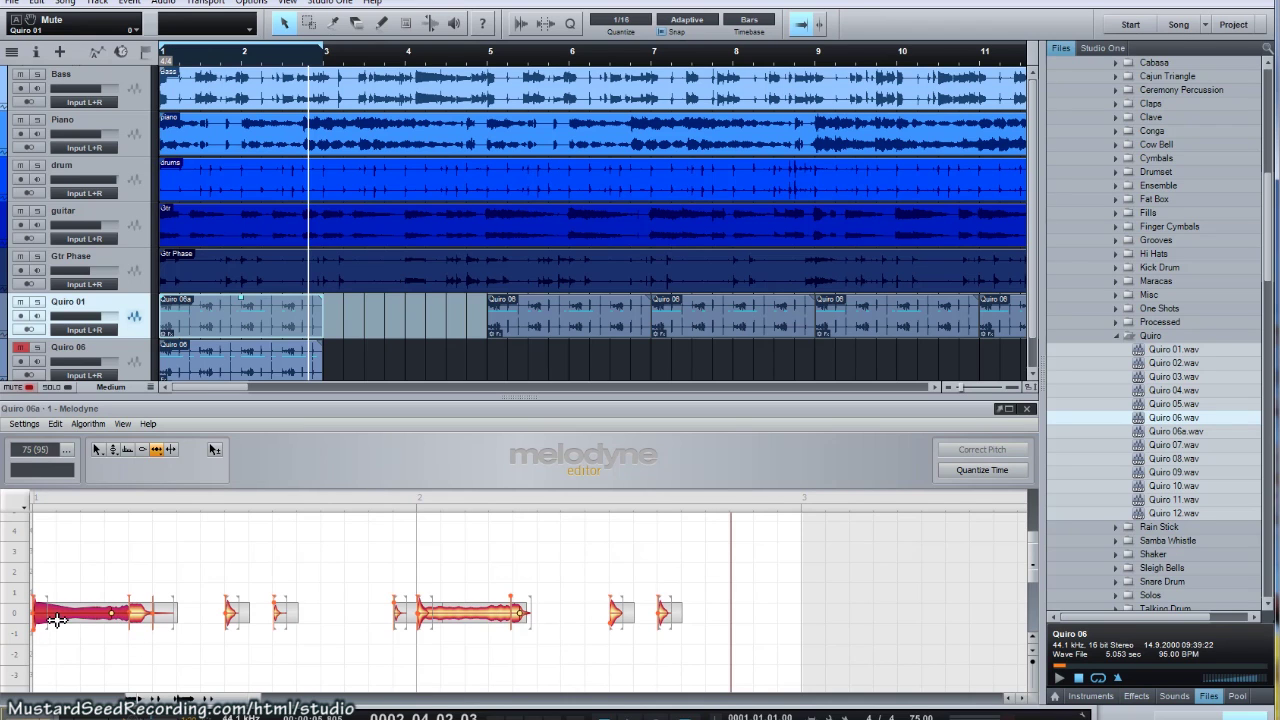
Play the edited Quiro 06a loop from bar 1 to check its time-handle and attack changes against the mix
click(35, 505)
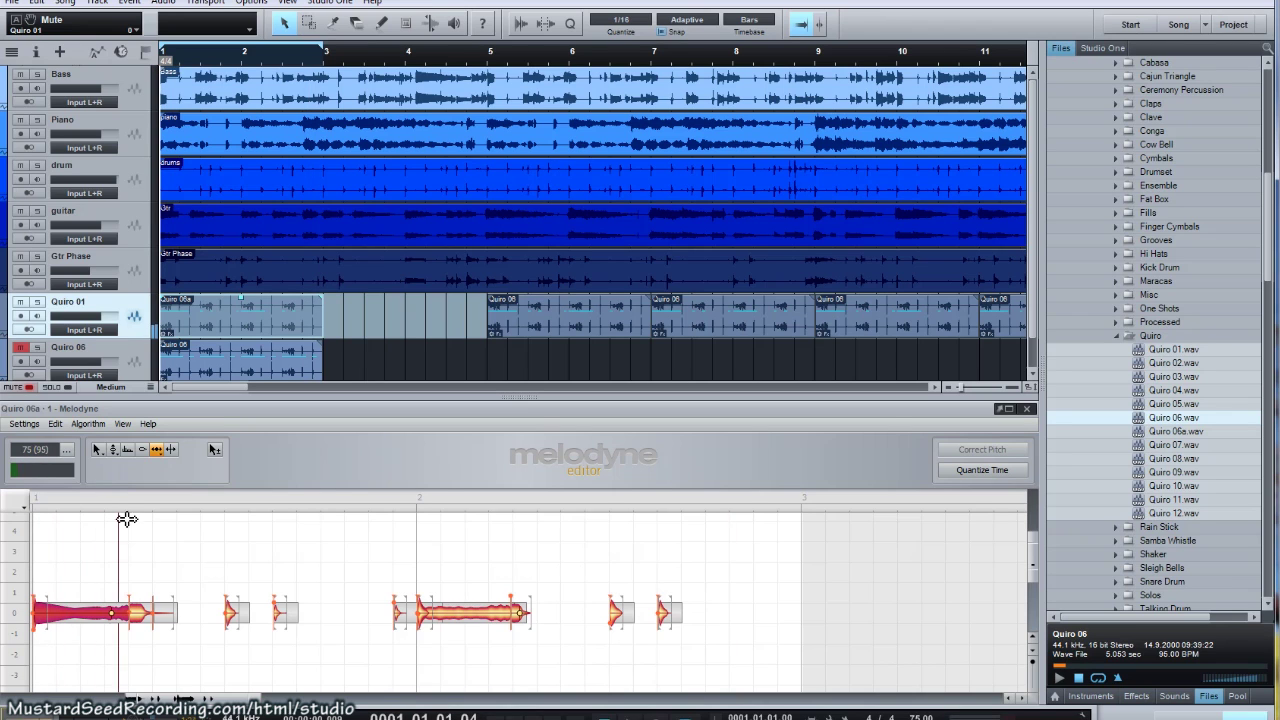
key(space)
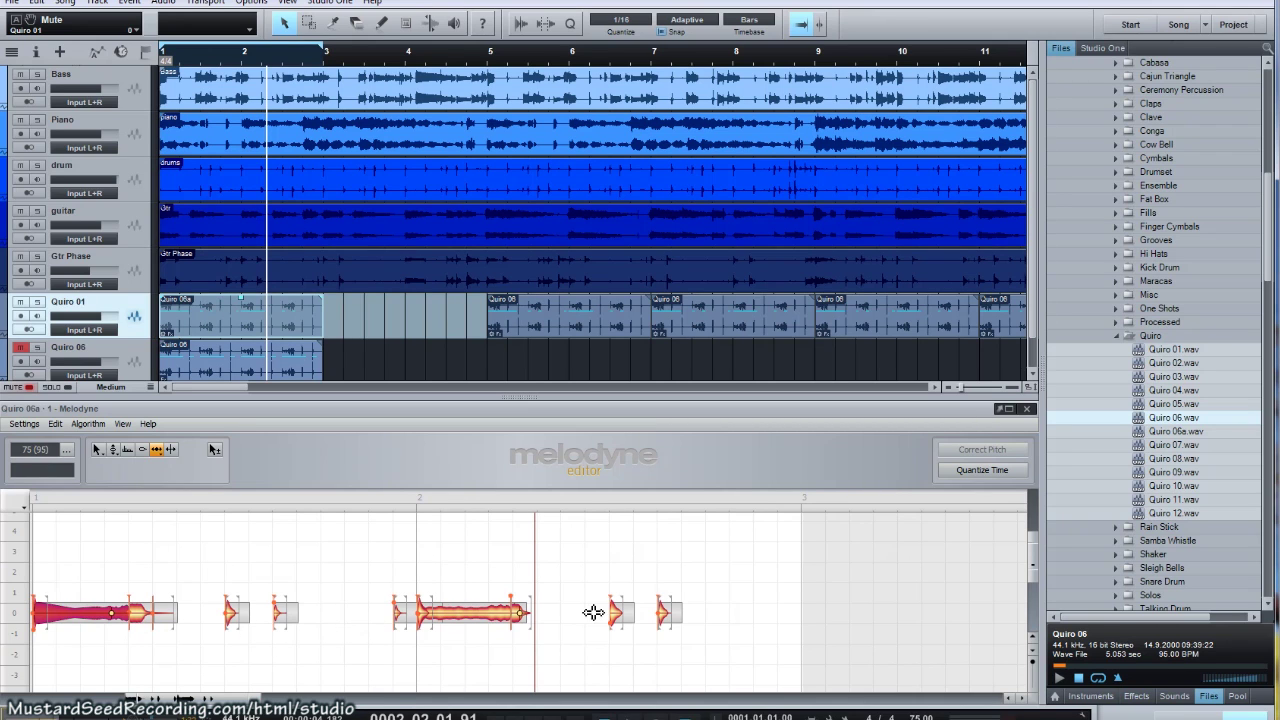
click(35, 503)
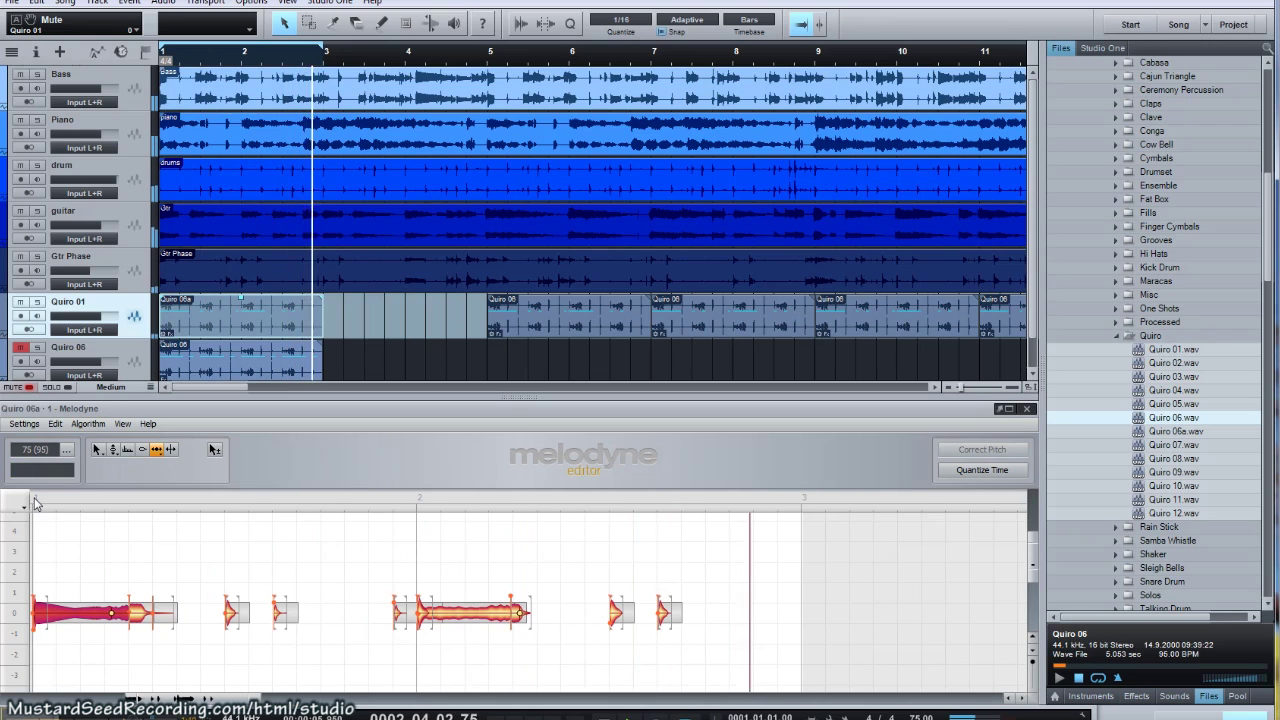
key(space)
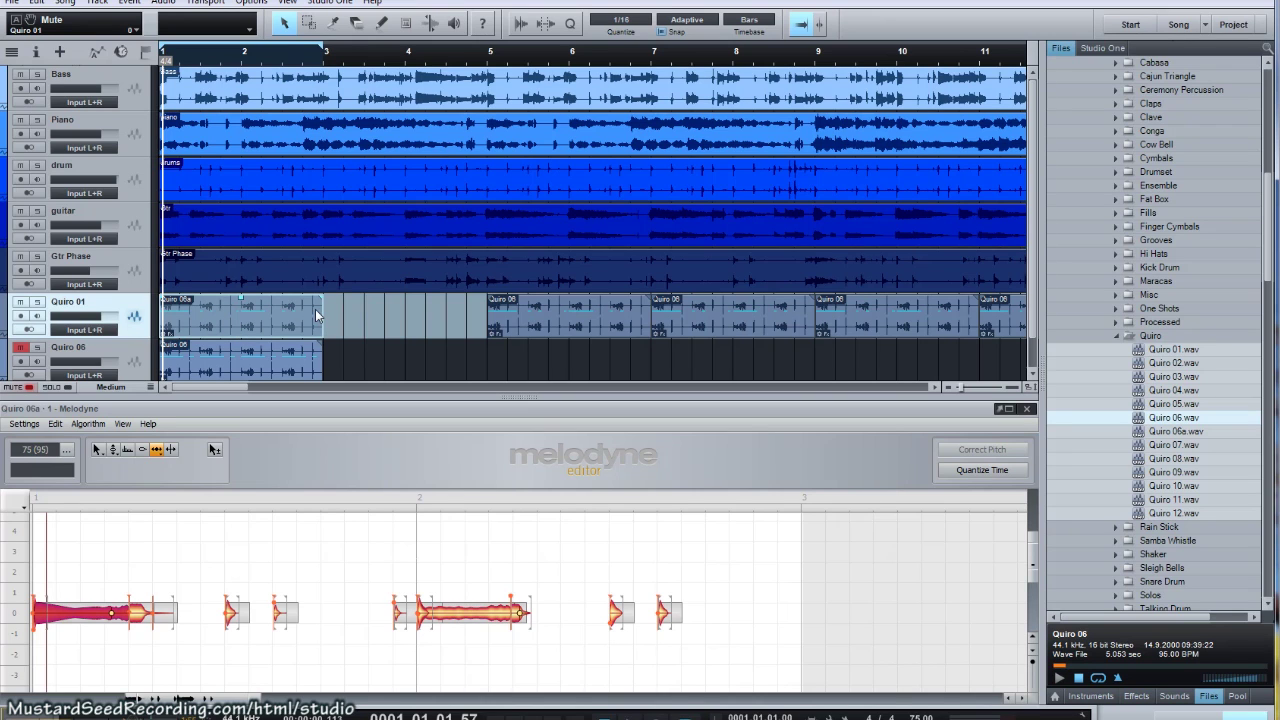
Duplicate the edited Quiro 06a event to bar 3 and export the copy into the Quiro folder of the file browser
key(ctrl+d)
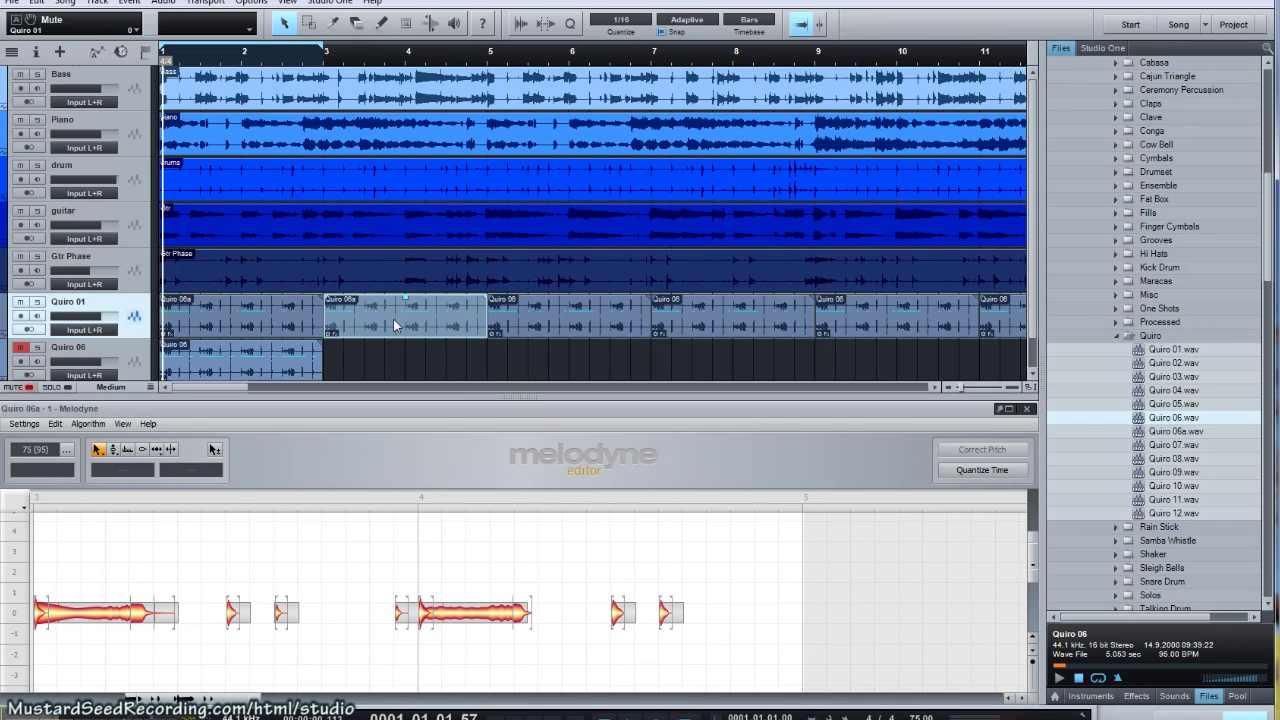
drag(784, 424, 1152, 374)
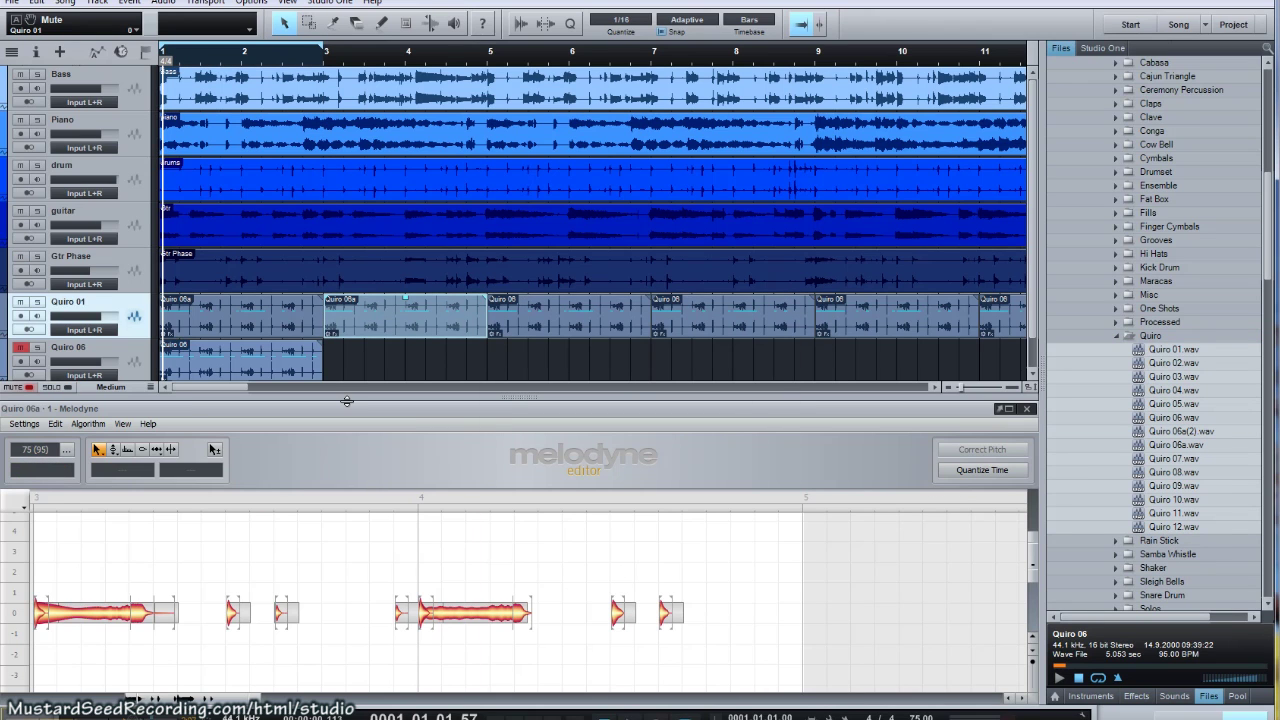
click(36, 502)
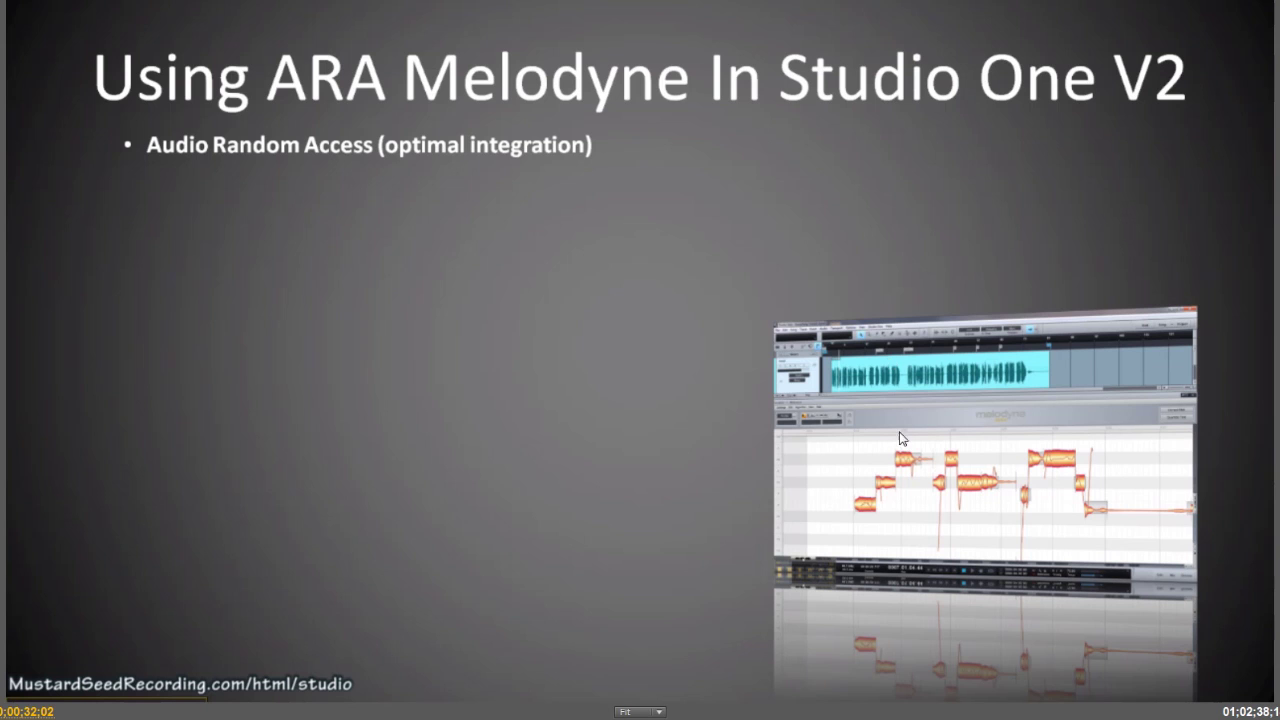
click(911, 487)
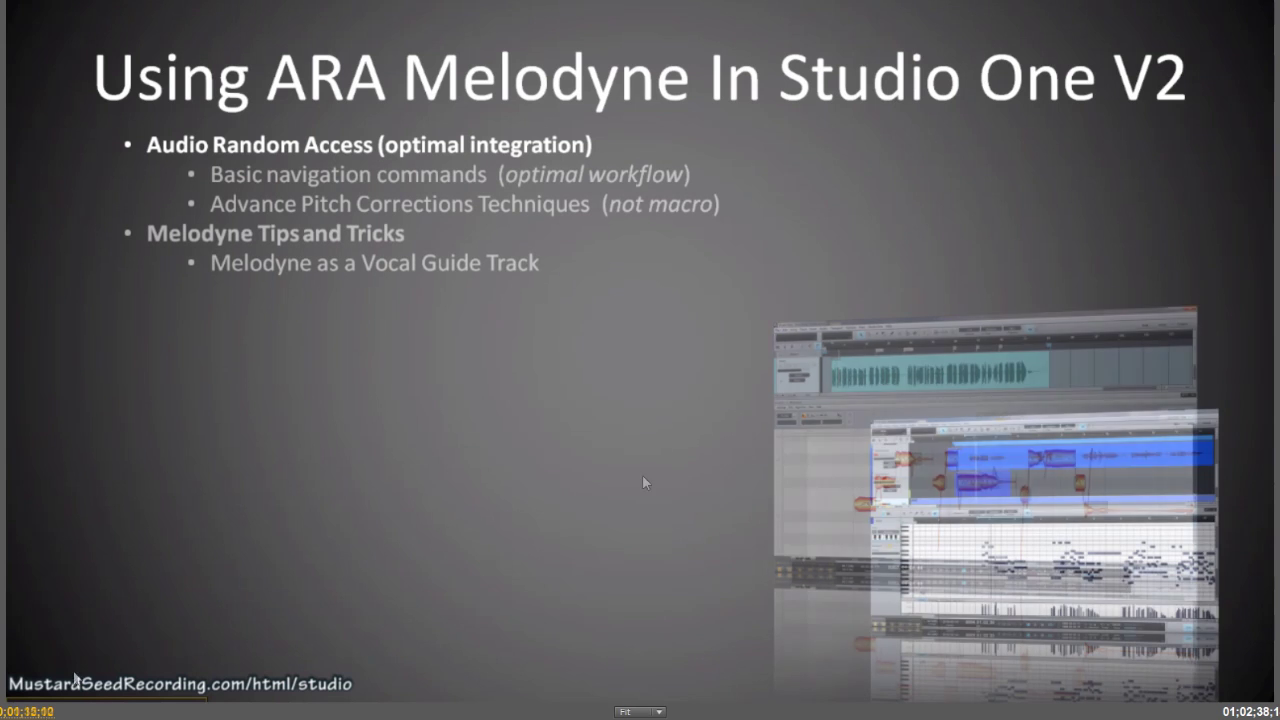